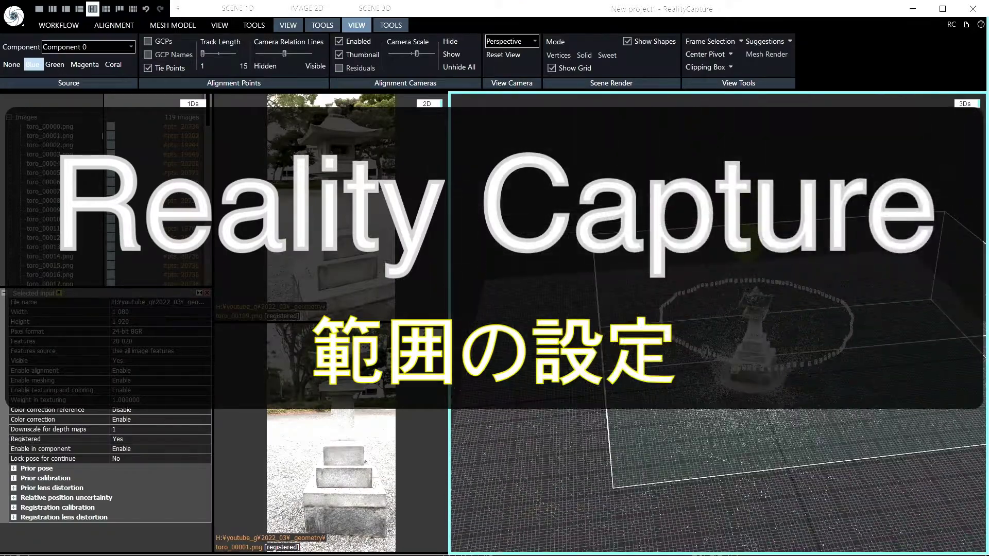
# Select the reconstruction region and switch the view camera to Top
pyautogui.moveTo(776, 285)
pyautogui.mouseDown()
pyautogui.moveTo(848, 289)
pyautogui.moveTo(734, 301)
pyautogui.mouseUp()
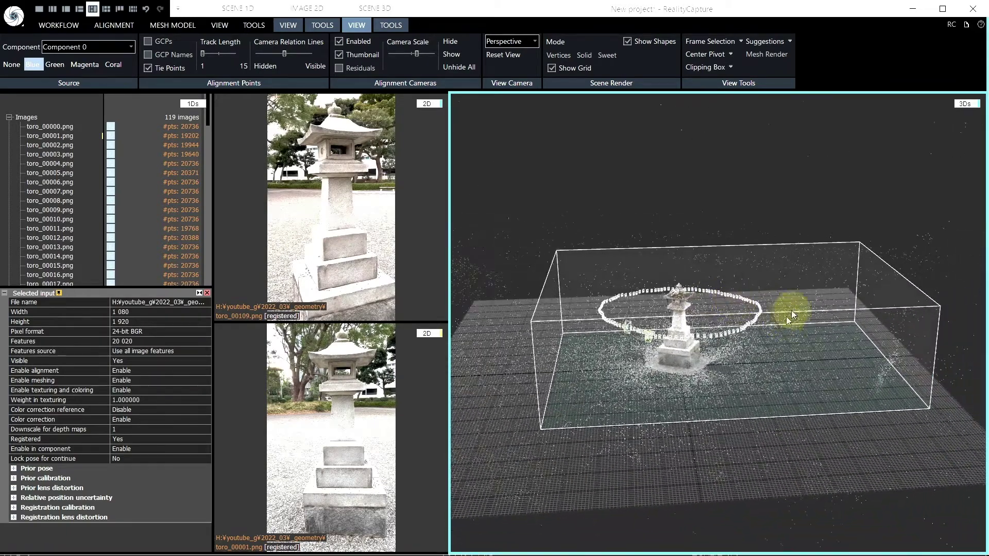
pyautogui.click(798, 310)
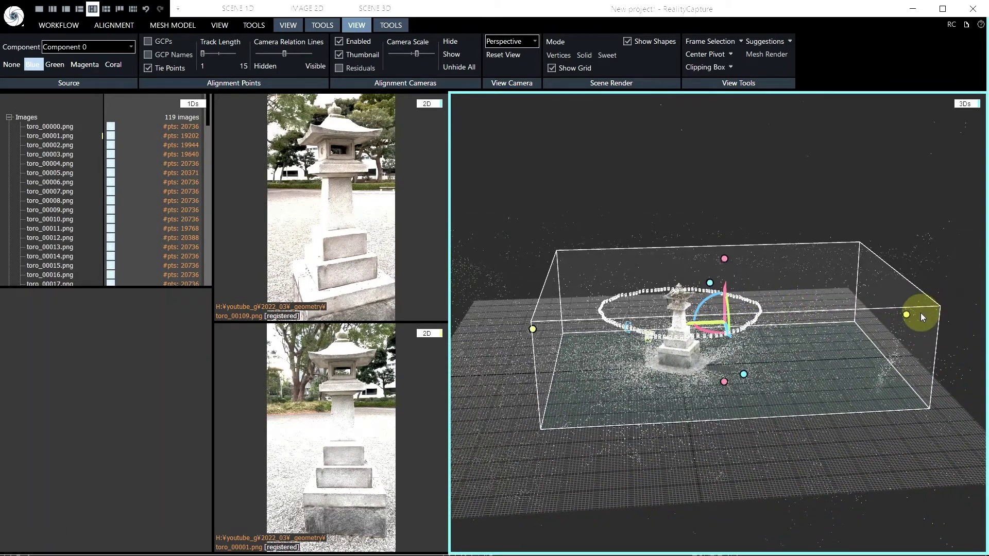
pyautogui.moveTo(833, 315); pyautogui.dragTo(831, 286)
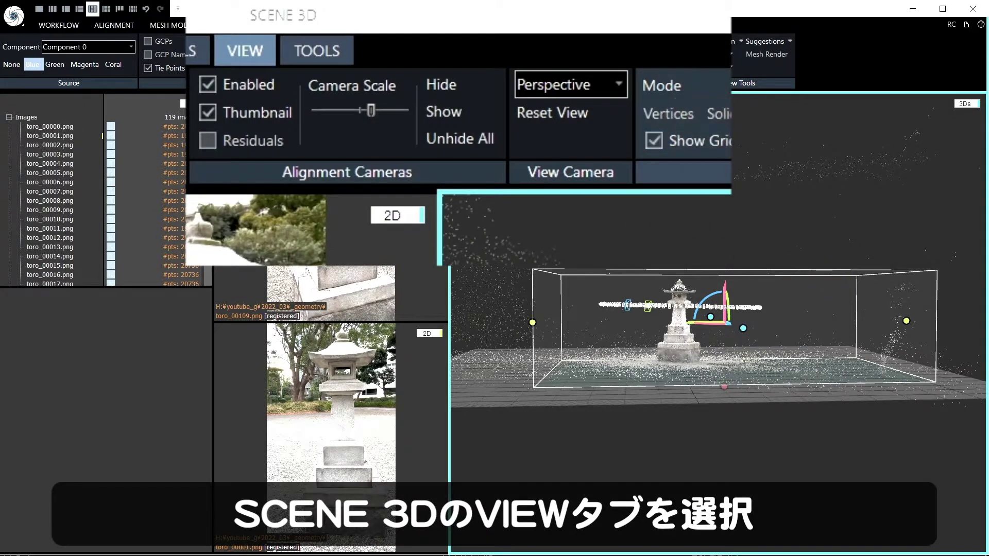
pyautogui.click(618, 85)
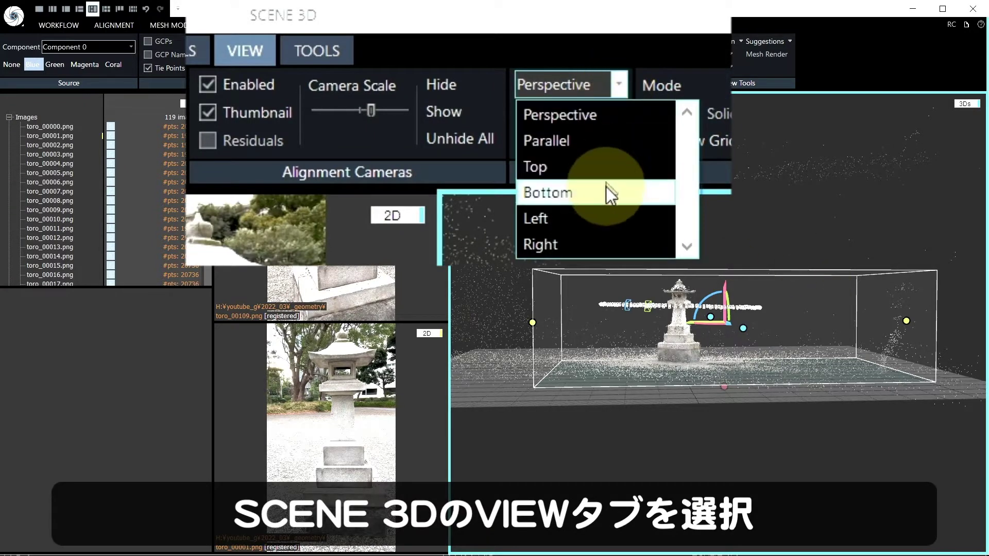
pyautogui.click(585, 166)
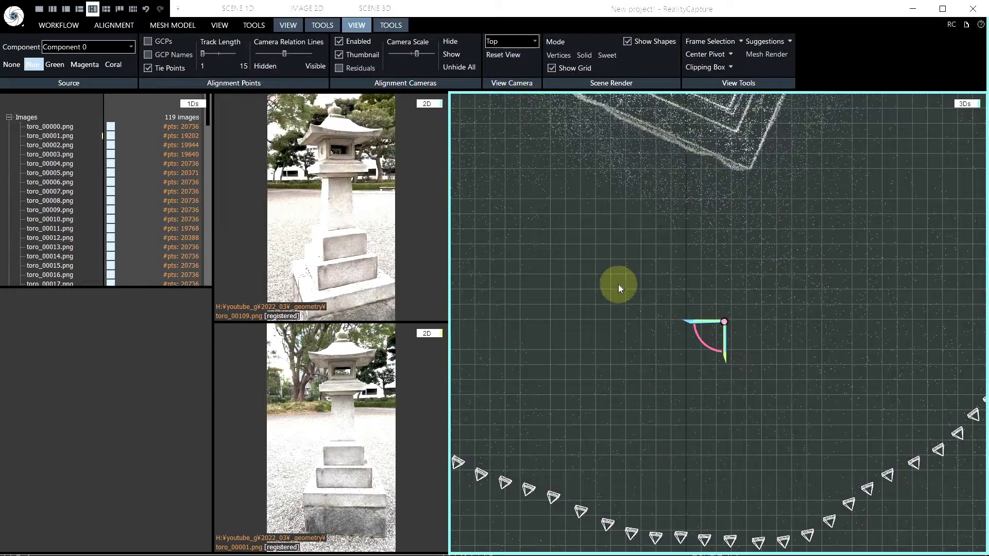
pyautogui.scroll(-2, 617, 283)
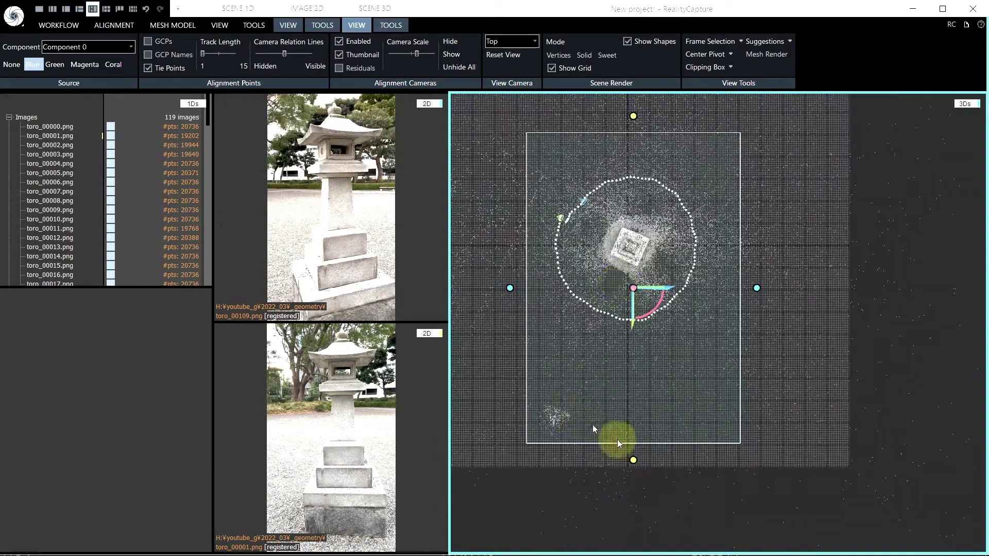
# Drag the region's bottom, left, top and right sides inward to tightly enclose the lantern in plan
pyautogui.moveTo(633, 460); pyautogui.dragTo(630, 299)
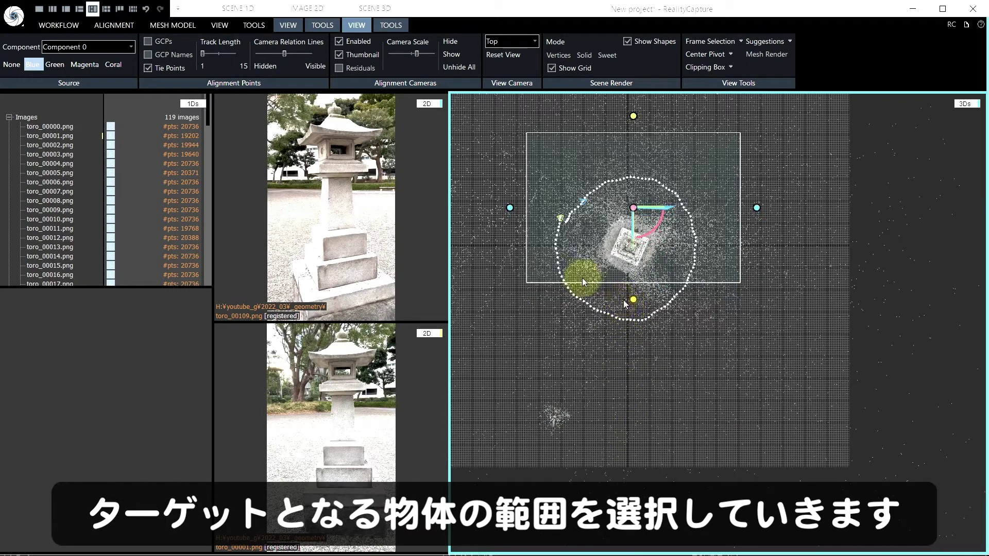
pyautogui.moveTo(509, 208); pyautogui.dragTo(574, 208)
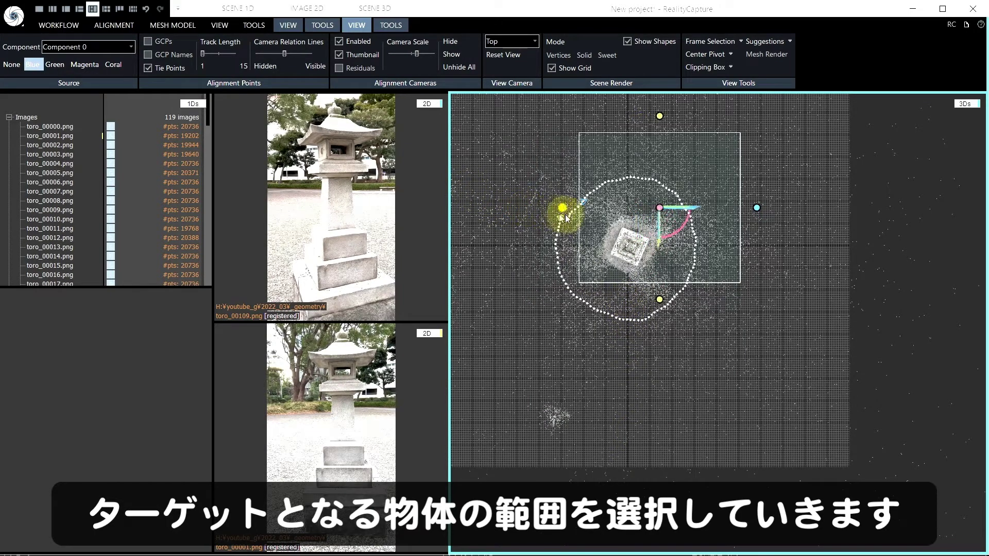
pyautogui.moveTo(667, 117); pyautogui.dragTo(676, 197)
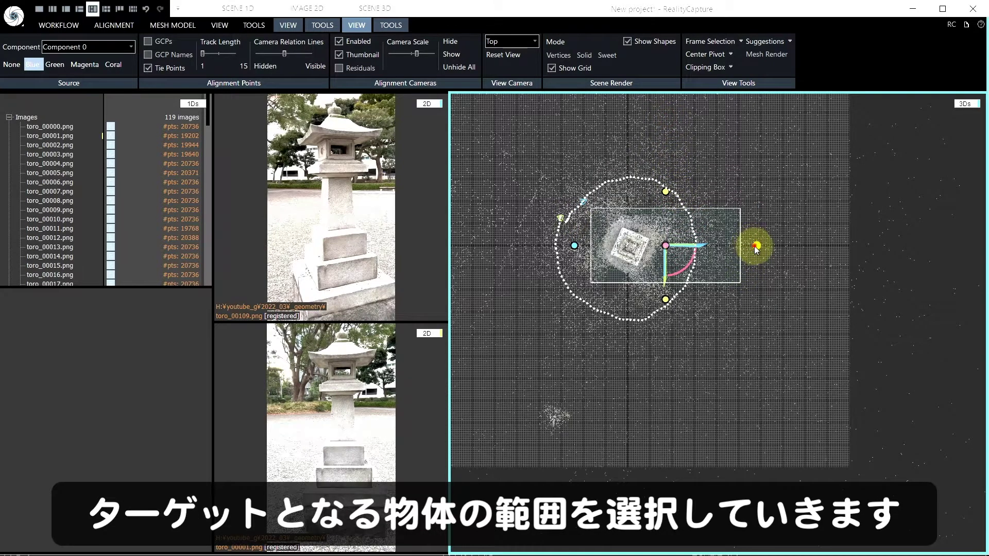
pyautogui.moveTo(756, 246); pyautogui.dragTo(696, 249)
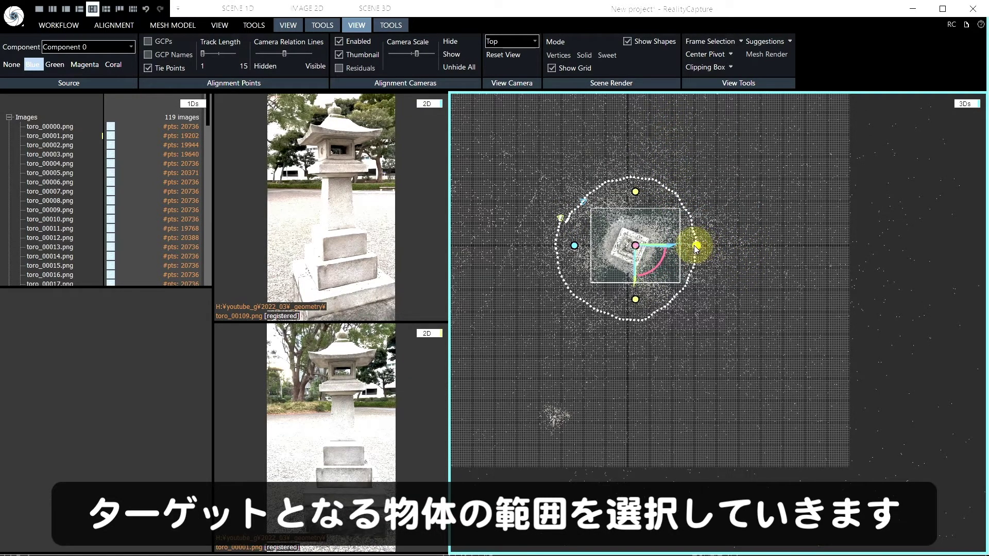
pyautogui.click(534, 44)
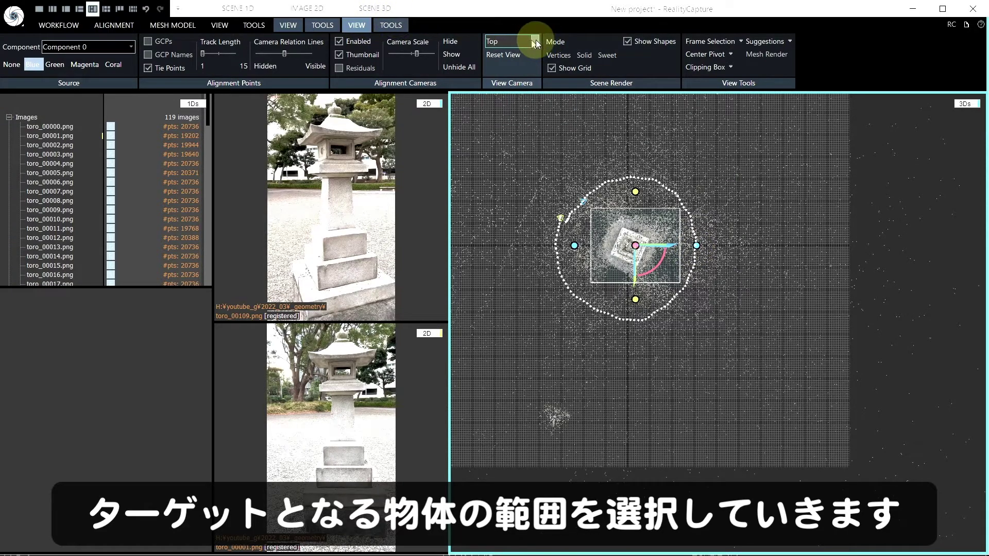
# Switch to the Front view and zoom and pan to centre the lantern
pyautogui.click(534, 44)
pyautogui.click(536, 114)
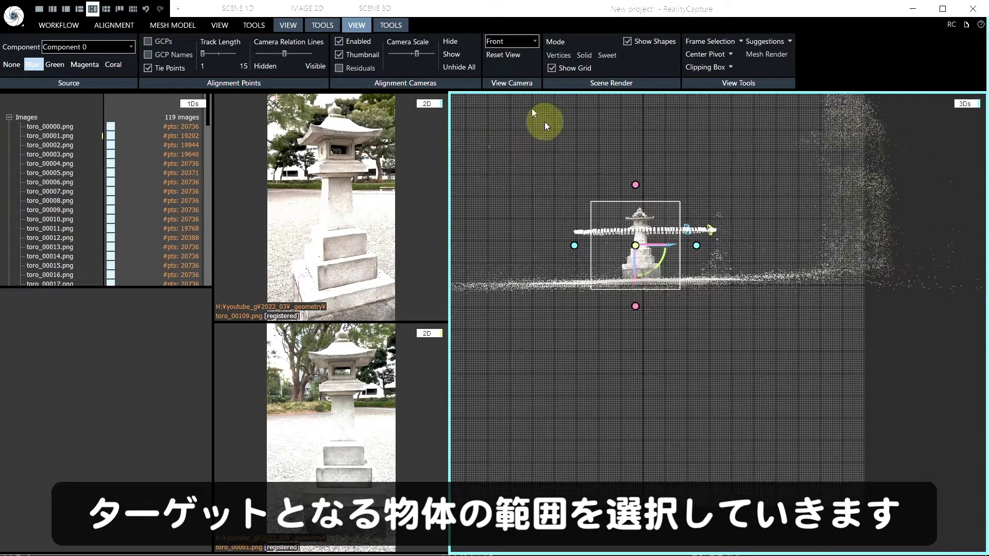
pyautogui.scroll(3, 680, 246)
pyautogui.scroll(1, 680, 246)
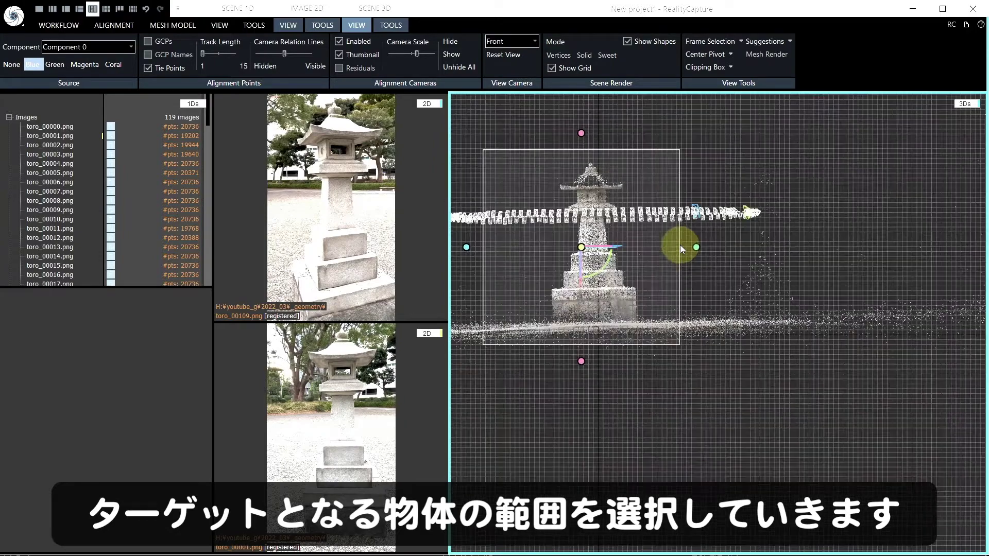
pyautogui.moveTo(656, 250); pyautogui.dragTo(713, 287, button='right')
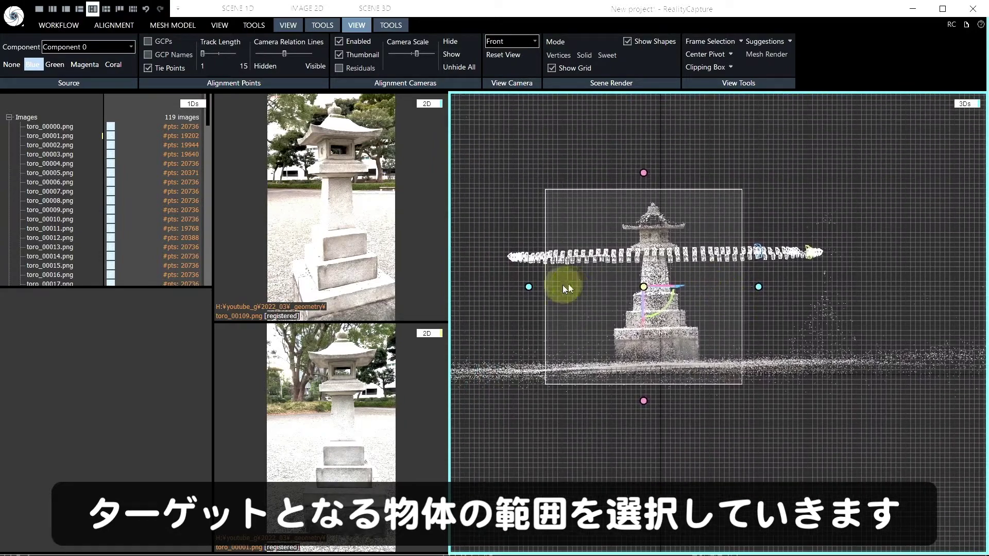
# Trim the region's left, right and top edges, and raise its bottom to the lantern's base
pyautogui.moveTo(529, 288); pyautogui.dragTo(578, 292)
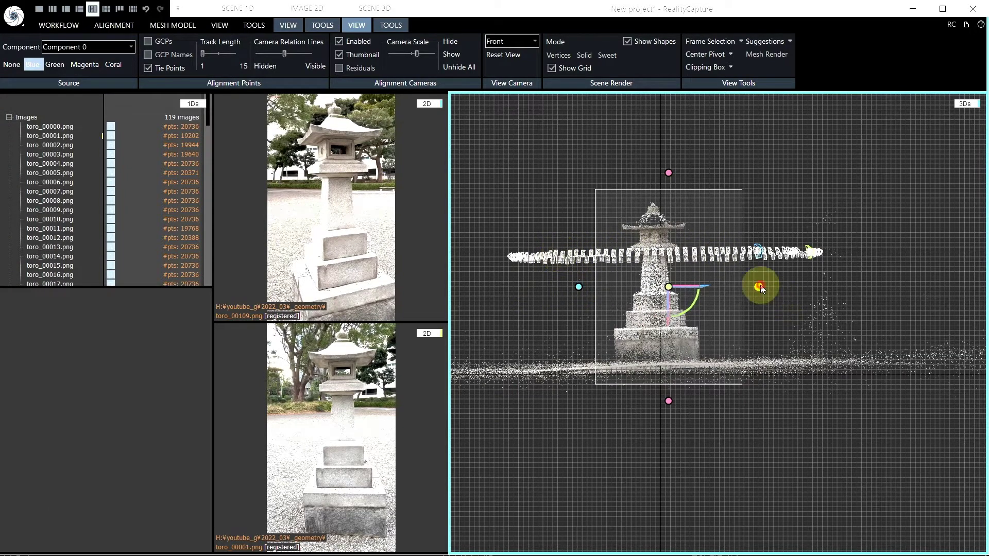
pyautogui.moveTo(760, 288); pyautogui.dragTo(738, 286)
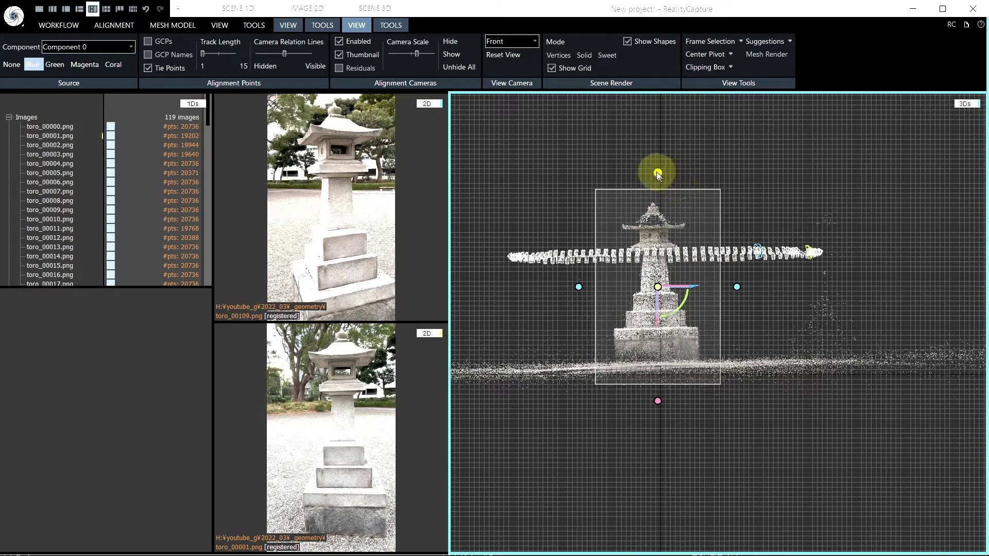
pyautogui.moveTo(658, 173); pyautogui.dragTo(658, 180)
pyautogui.scroll(3, 687, 344)
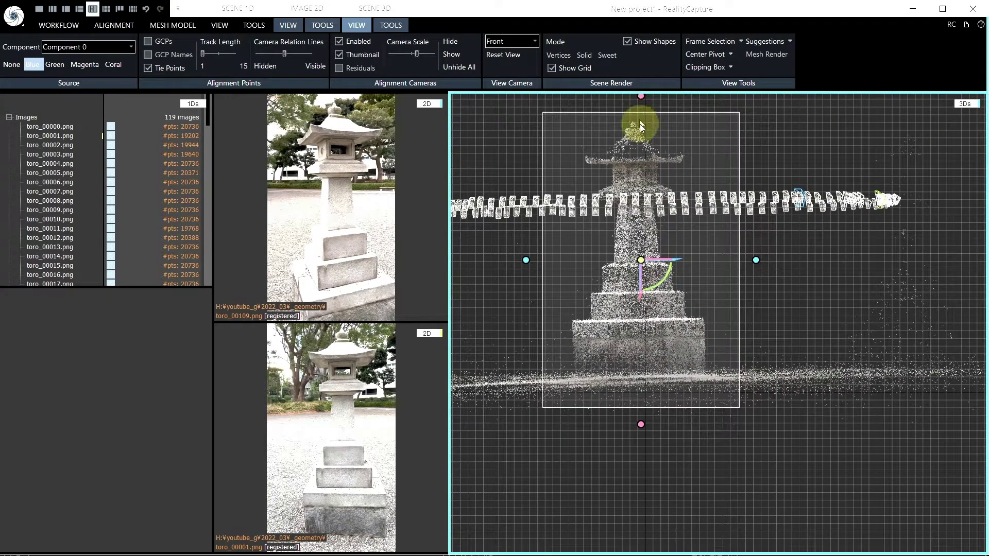
pyautogui.moveTo(641, 425); pyautogui.dragTo(644, 394)
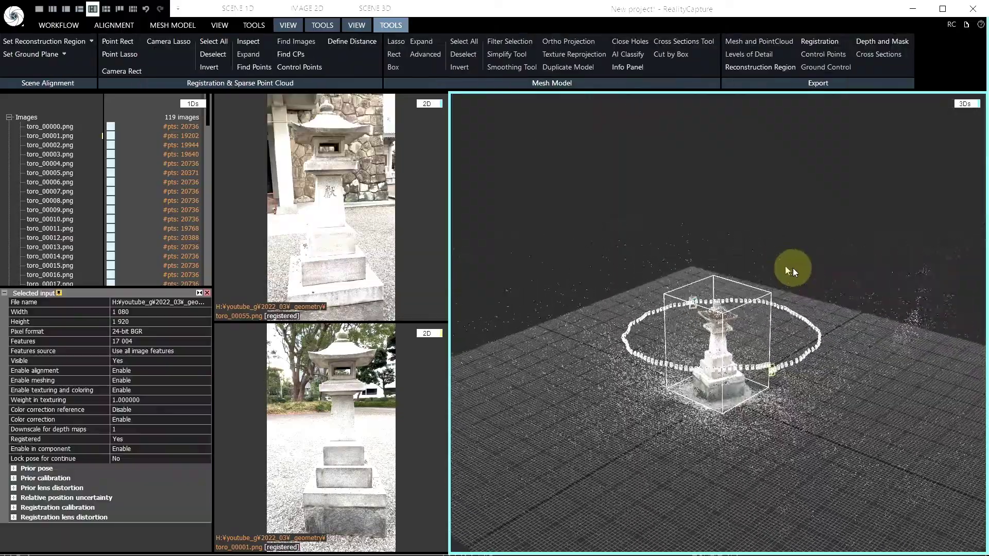
pyautogui.moveTo(792, 268)
pyautogui.mouseDown()
pyautogui.moveTo(898, 286)
pyautogui.moveTo(946, 279)
pyautogui.moveTo(832, 274)
pyautogui.moveTo(922, 271)
pyautogui.mouseUp()
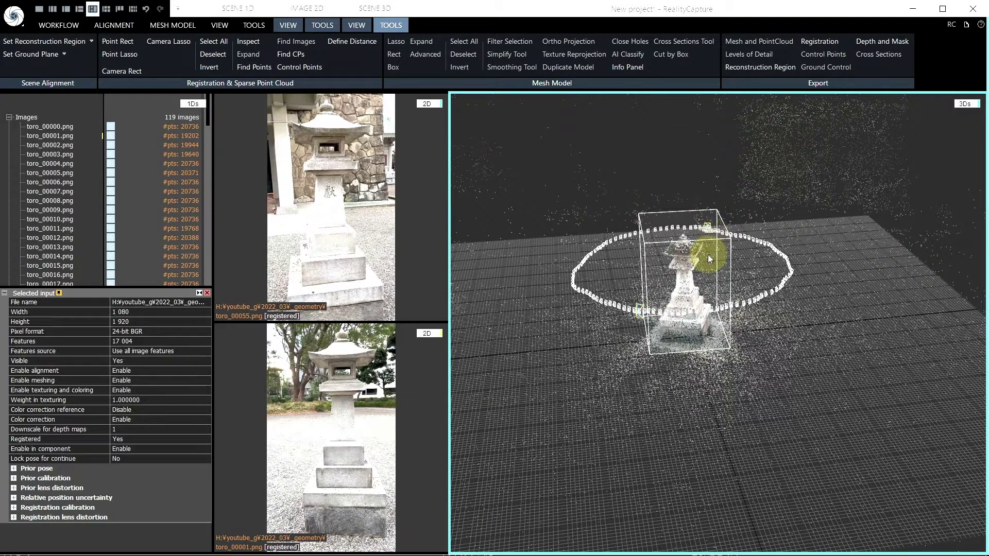
pyautogui.click(636, 310)
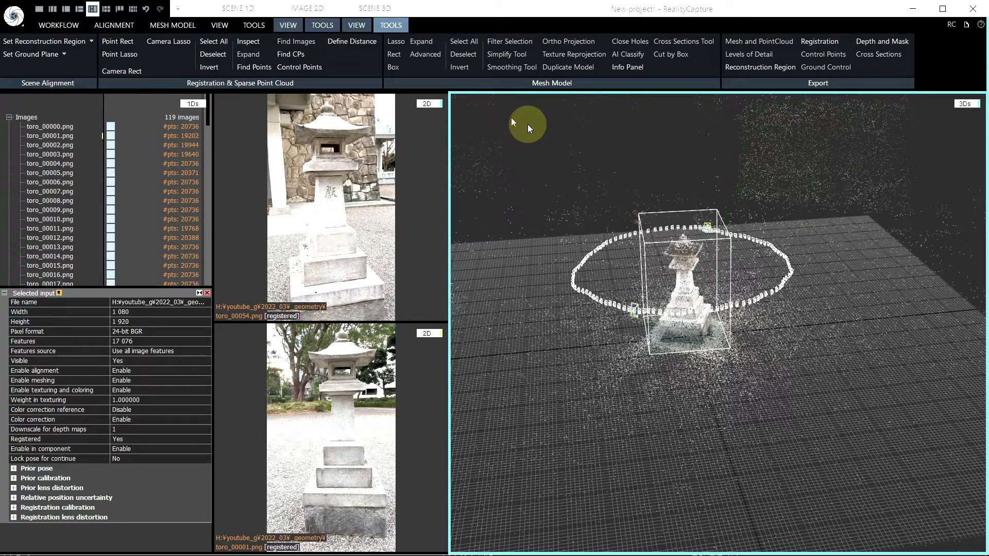
pyautogui.scroll(3, 799, 184)
pyautogui.scroll(3, 798, 183)
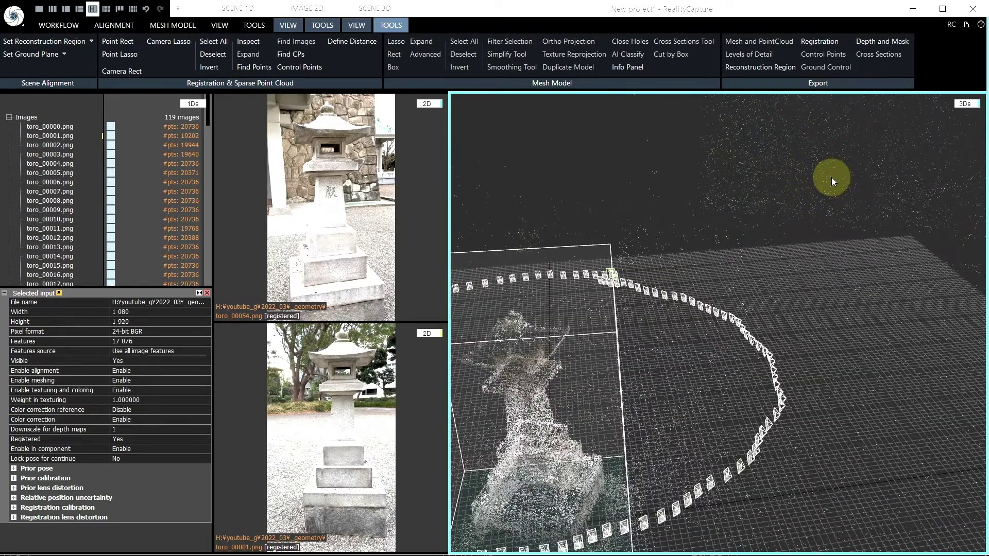
pyautogui.scroll(-3, 759, 208)
pyautogui.moveTo(743, 297)
pyautogui.mouseDown()
pyautogui.moveTo(625, 376)
pyautogui.moveTo(646, 308)
pyautogui.moveTo(575, 324)
pyautogui.moveTo(474, 323)
pyautogui.mouseUp()
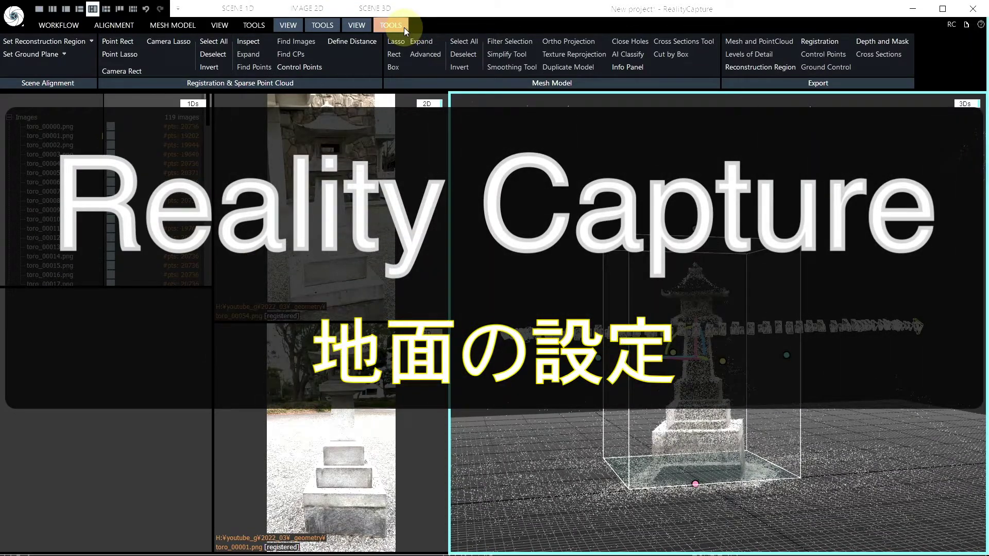
# Start Set Ground Plane and place the gizmo near the lantern's base
pyautogui.click(64, 55)
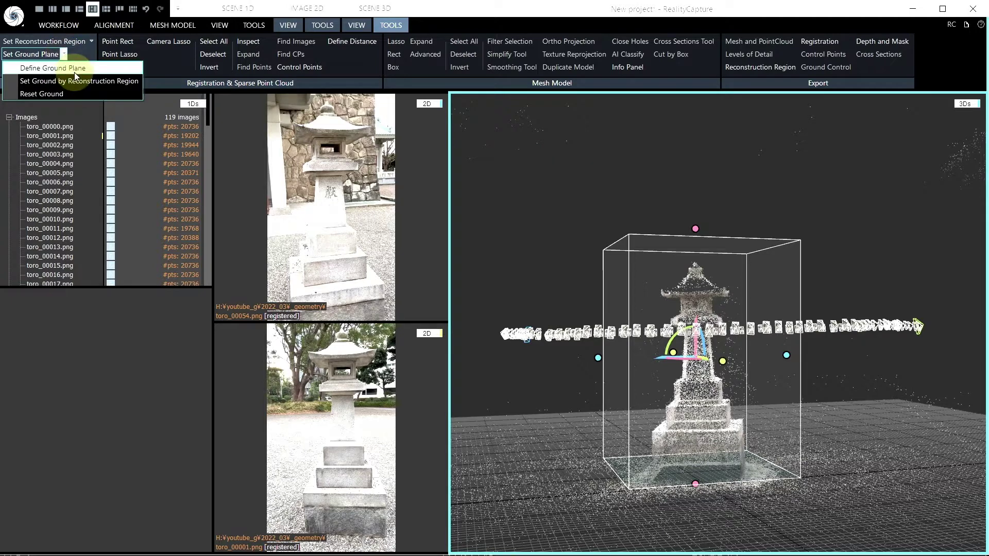
pyautogui.click(42, 68)
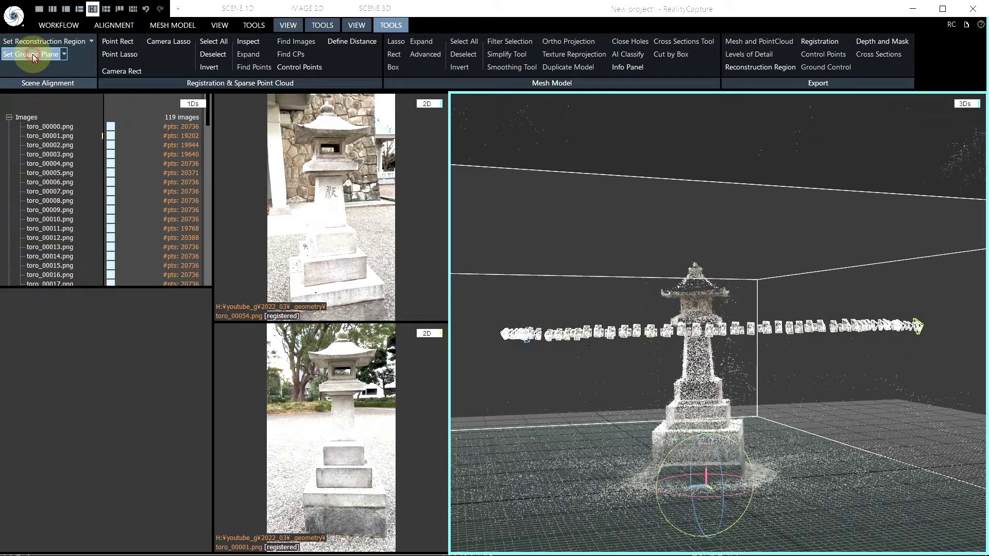
pyautogui.click(613, 403)
pyautogui.click(718, 493)
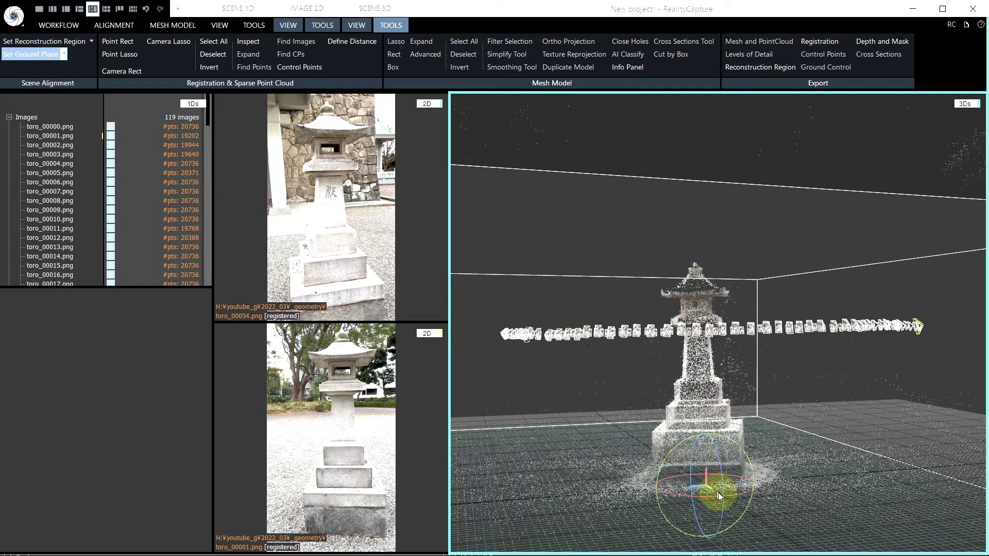
# Orbit to check the alignment and move the ground-plane gizmo onto the lantern's base
pyautogui.click(683, 458)
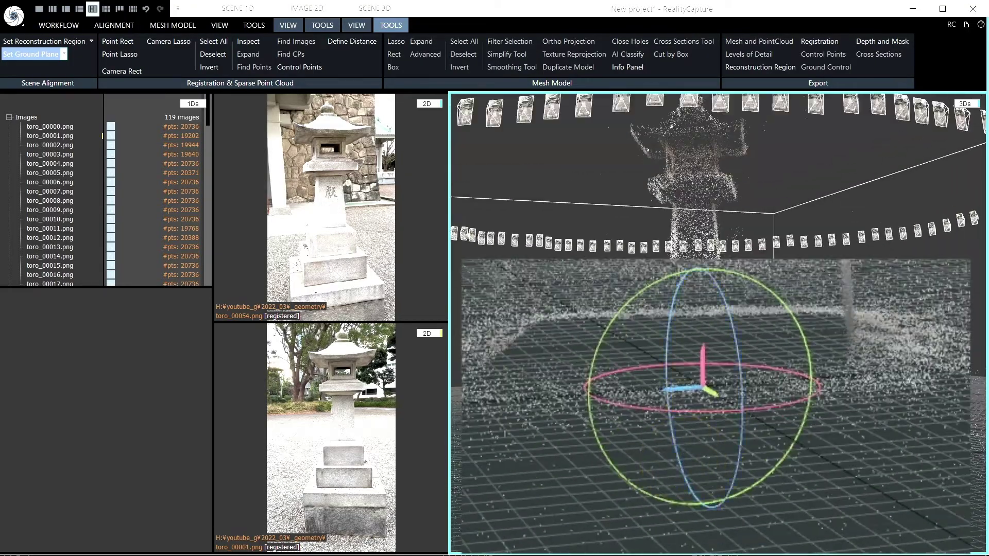
pyautogui.moveTo(683, 459); pyautogui.dragTo(731, 453)
pyautogui.moveTo(680, 276)
pyautogui.mouseDown()
pyautogui.moveTo(758, 251)
pyautogui.moveTo(757, 288)
pyautogui.mouseUp()
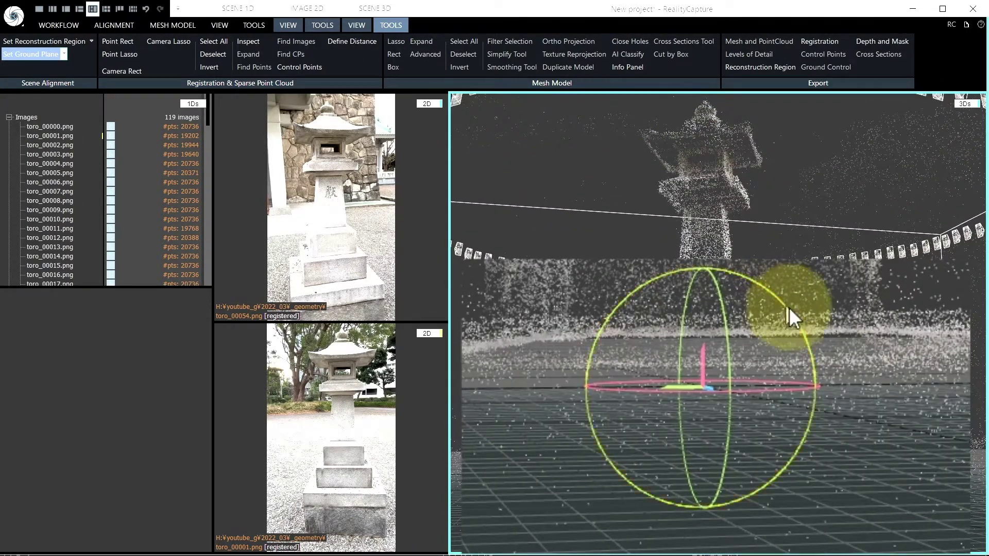
pyautogui.moveTo(791, 307); pyautogui.dragTo(749, 404)
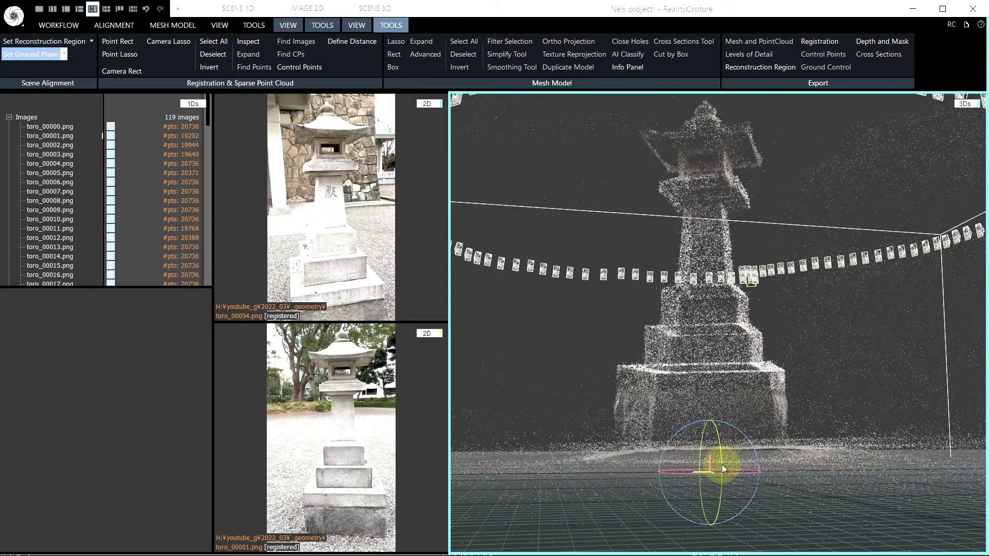
pyautogui.moveTo(707, 416)
pyautogui.mouseDown()
pyautogui.moveTo(709, 439)
pyautogui.moveTo(820, 515)
pyautogui.moveTo(777, 459)
pyautogui.mouseUp()
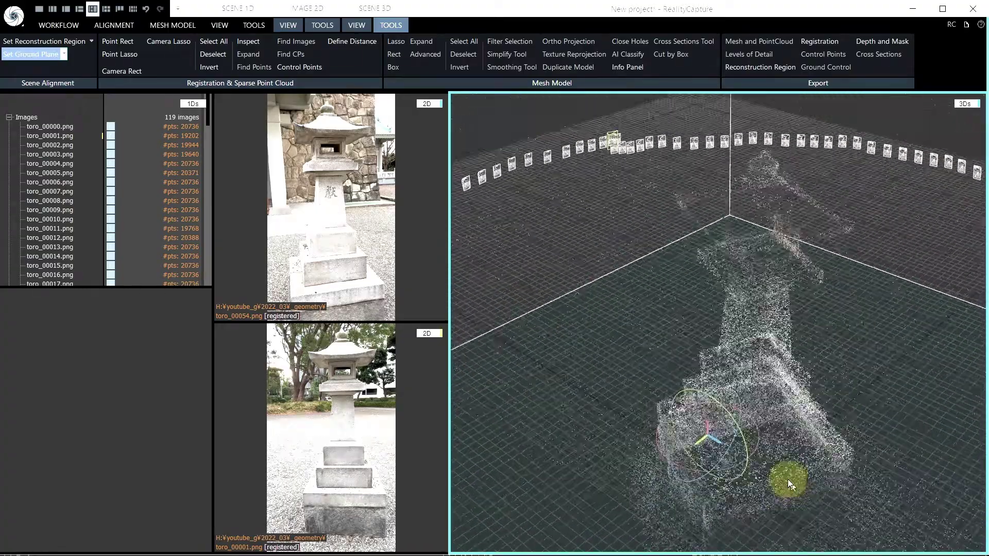
# View the point cloud from the Top, zoom in, and centre the navigation pivot on the lantern
pyautogui.click(356, 25)
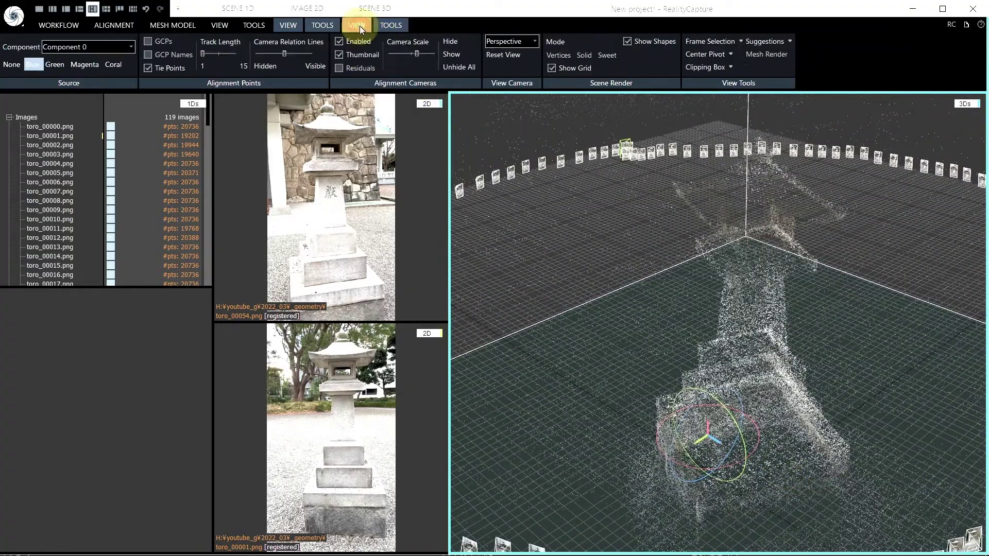
pyautogui.click(533, 43)
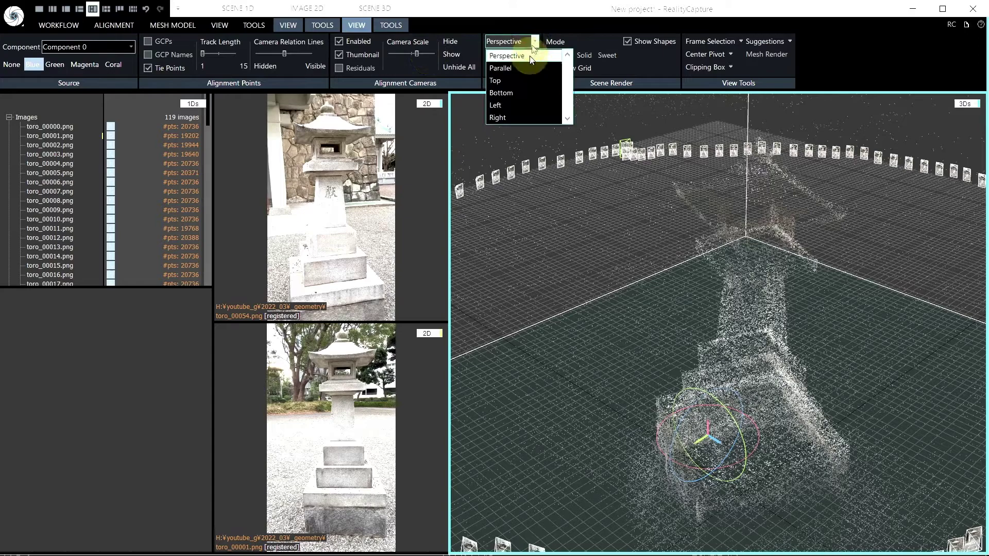
pyautogui.click(521, 84)
pyautogui.scroll(2, 710, 441)
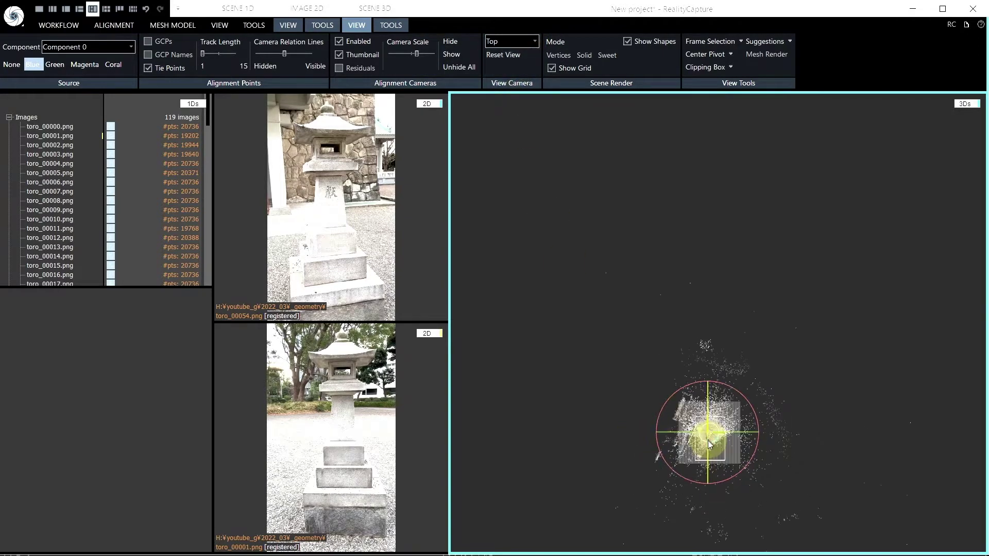
pyautogui.scroll(3, 708, 443)
pyautogui.scroll(4, 708, 444)
pyautogui.scroll(3, 708, 444)
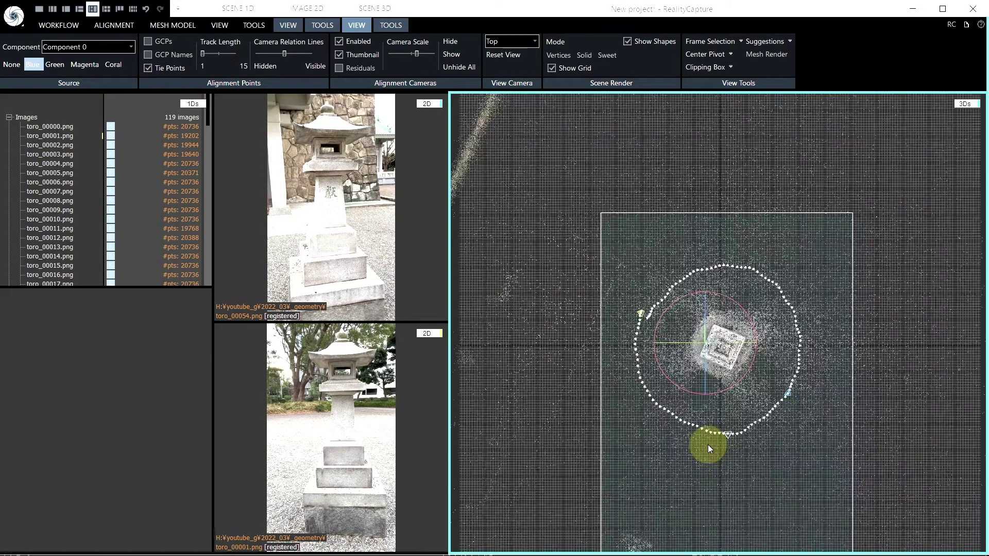
pyautogui.doubleClick(722, 347)
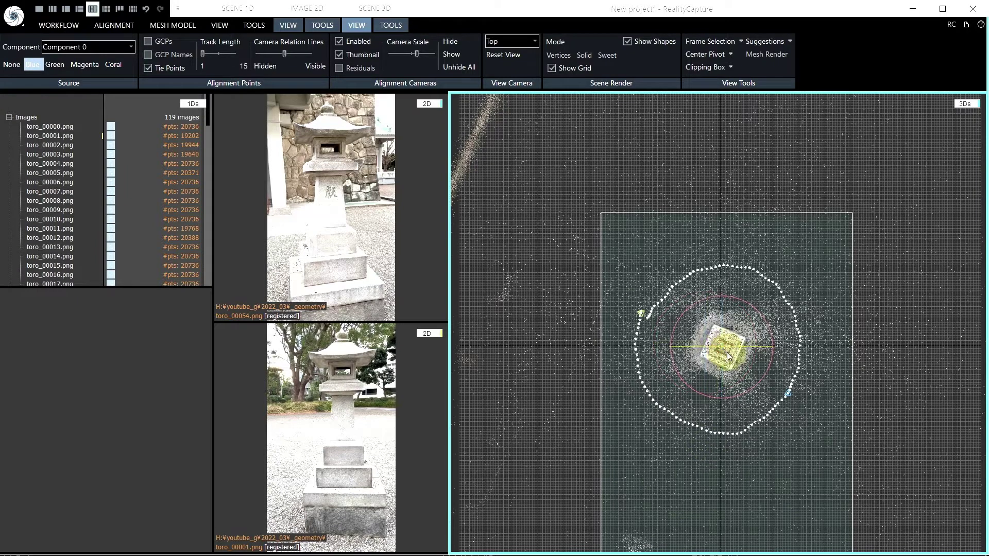
pyautogui.click(528, 41)
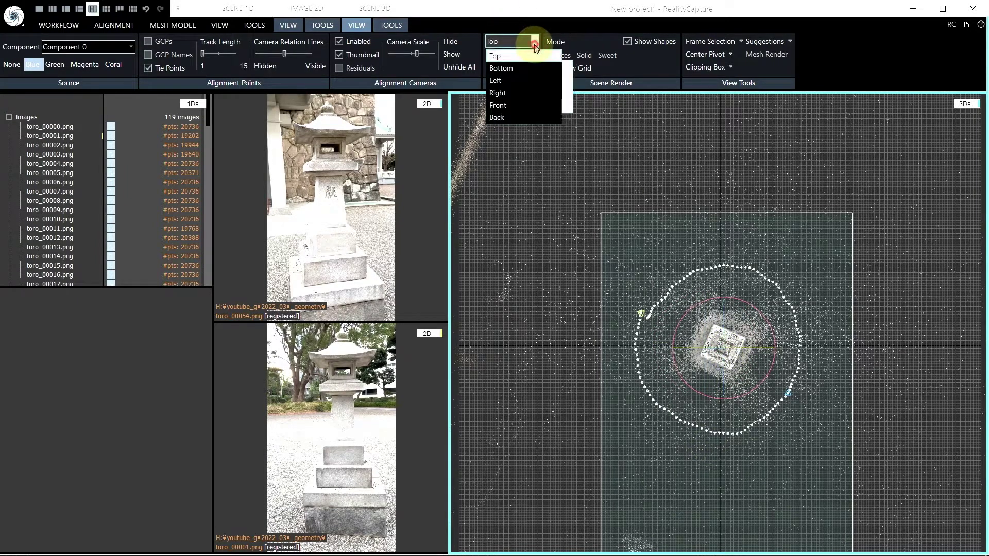
# In the Front view, zoom in and rotate the ground plane until it sits level under the lantern
pyautogui.click(525, 105)
pyautogui.scroll(3, 721, 346)
pyautogui.scroll(2, 721, 352)
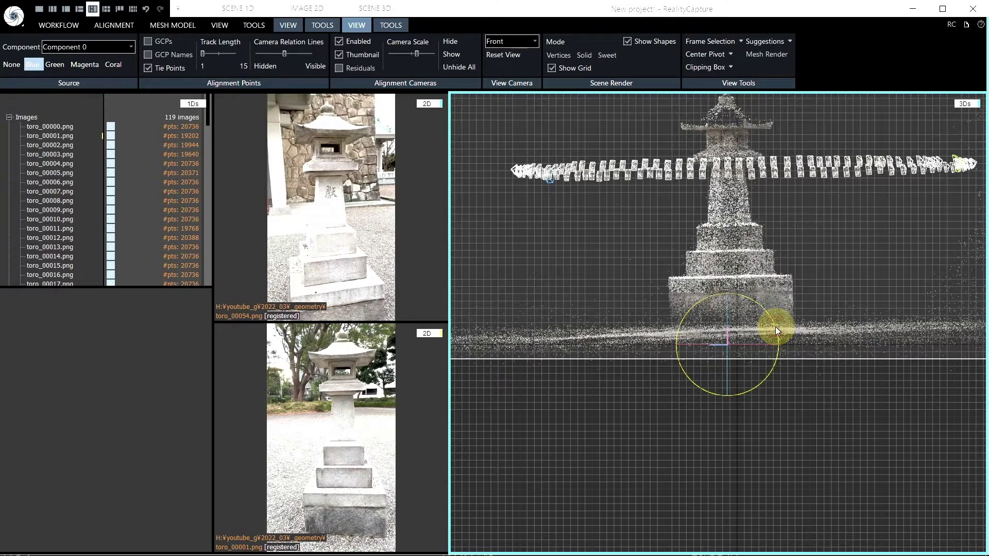
pyautogui.moveTo(775, 330); pyautogui.dragTo(777, 331)
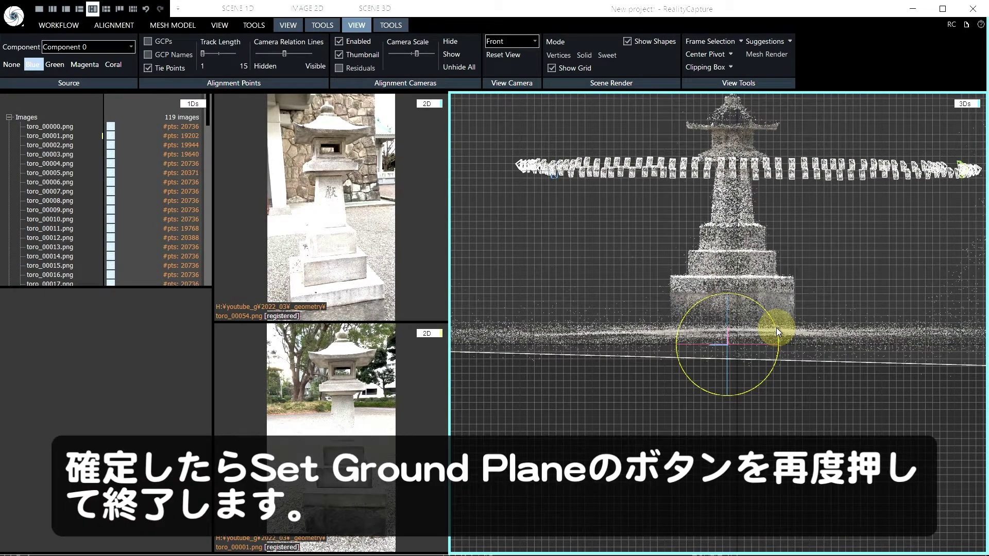
pyautogui.moveTo(777, 328); pyautogui.dragTo(778, 328)
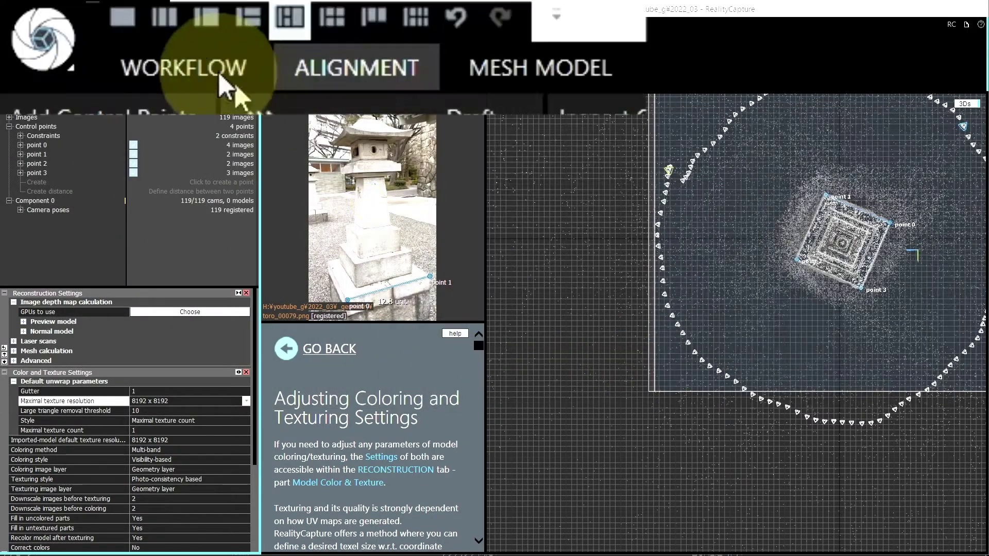
# In Mesh Model settings, confirm NVIDIA TITAN V is set True under GPUs to use
pyautogui.click(67, 25)
pyautogui.click(376, 70)
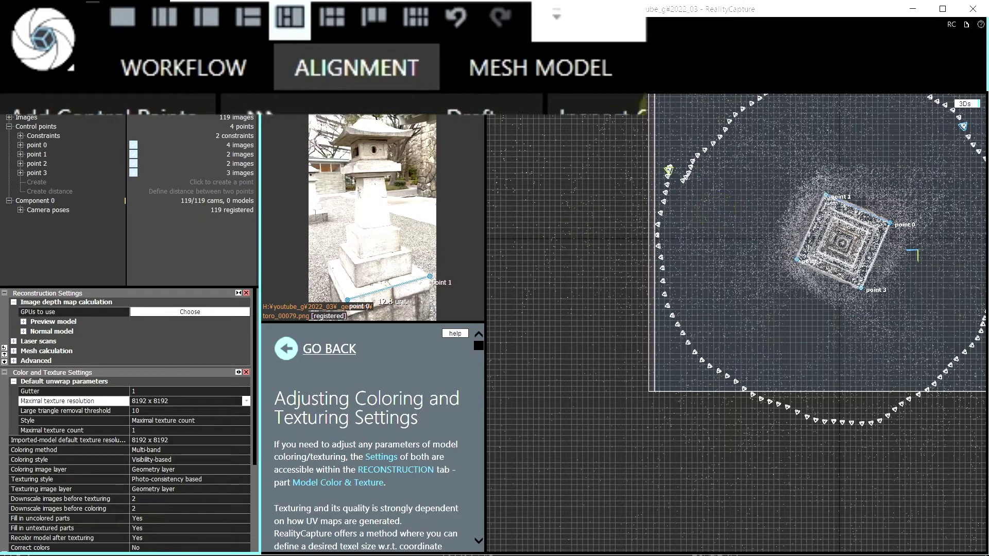
pyautogui.click(558, 66)
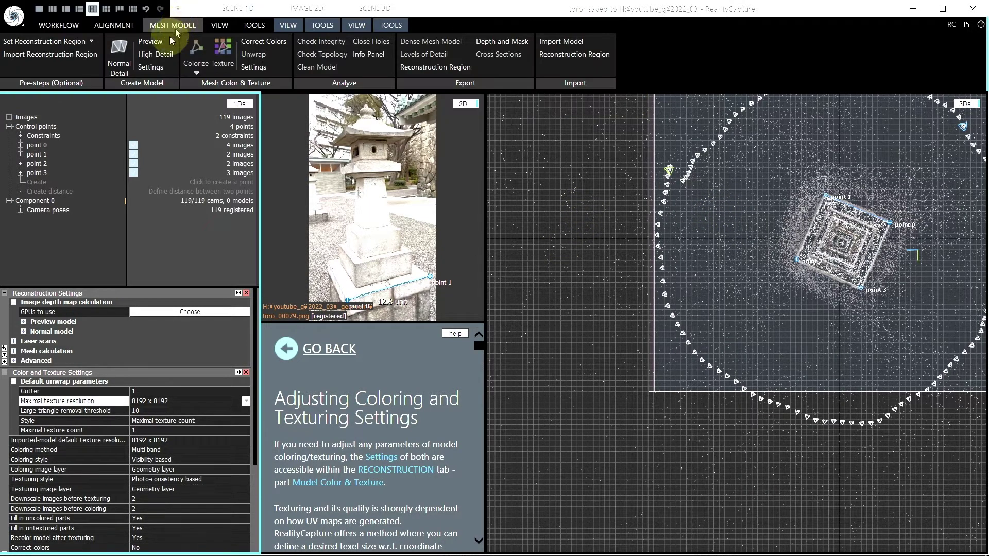
pyautogui.click(159, 70)
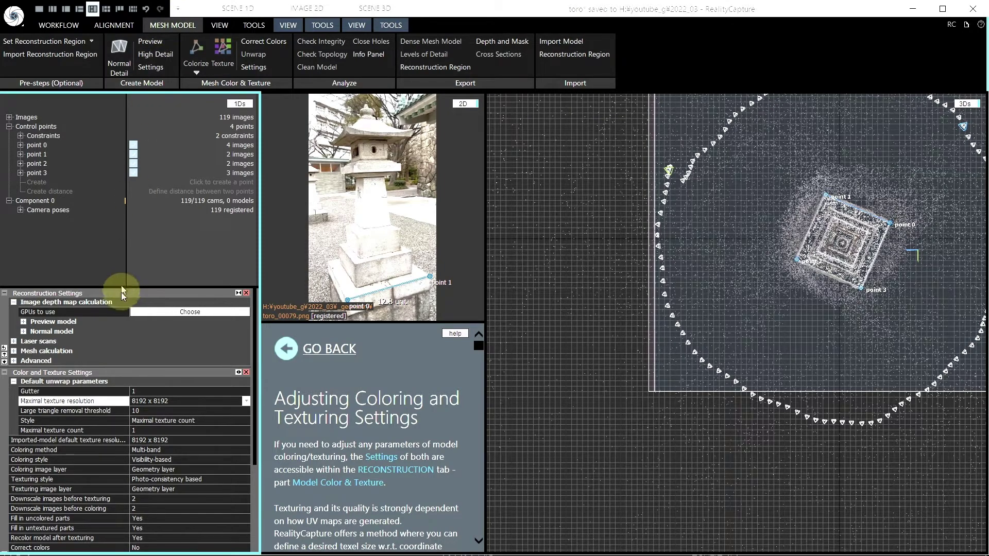
pyautogui.click(159, 312)
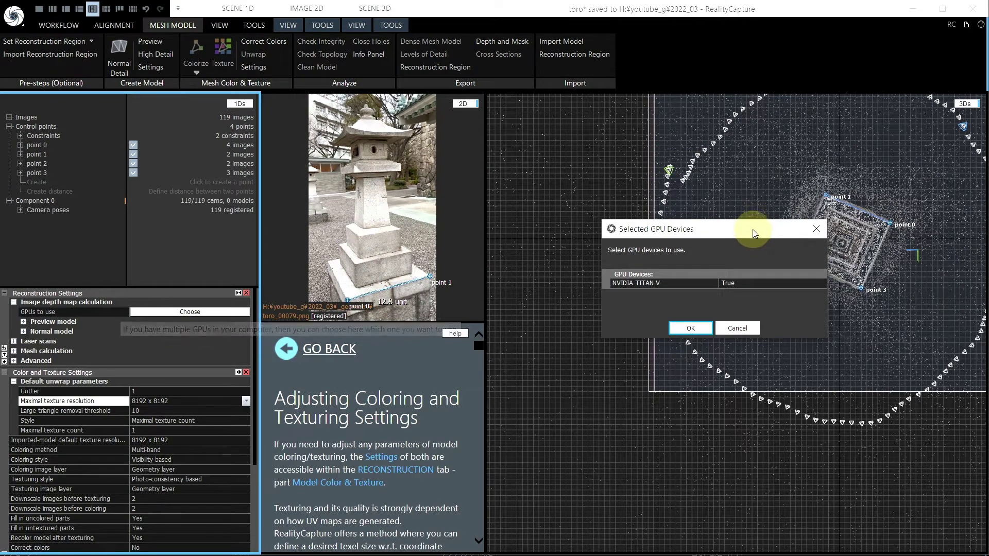
pyautogui.moveTo(747, 232); pyautogui.dragTo(487, 220)
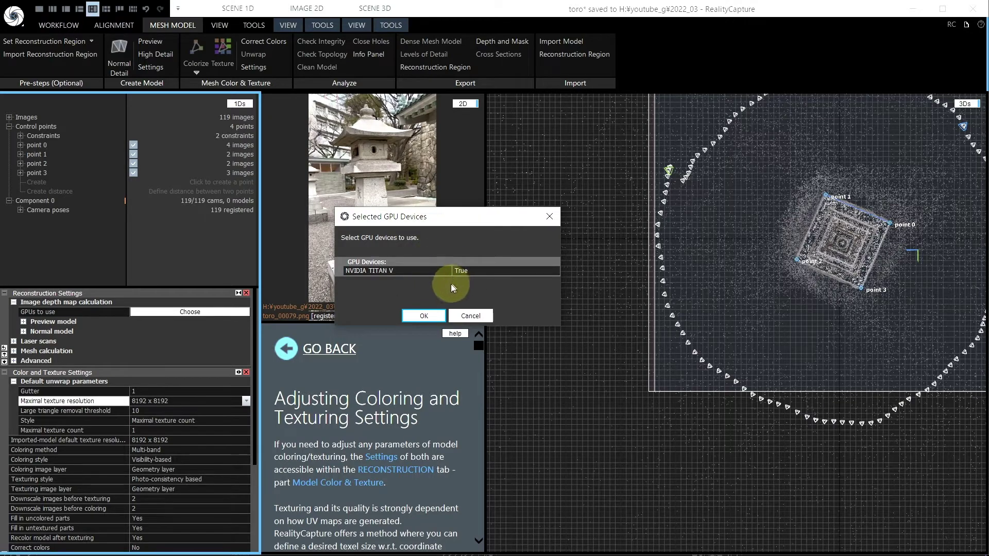
pyautogui.click(431, 315)
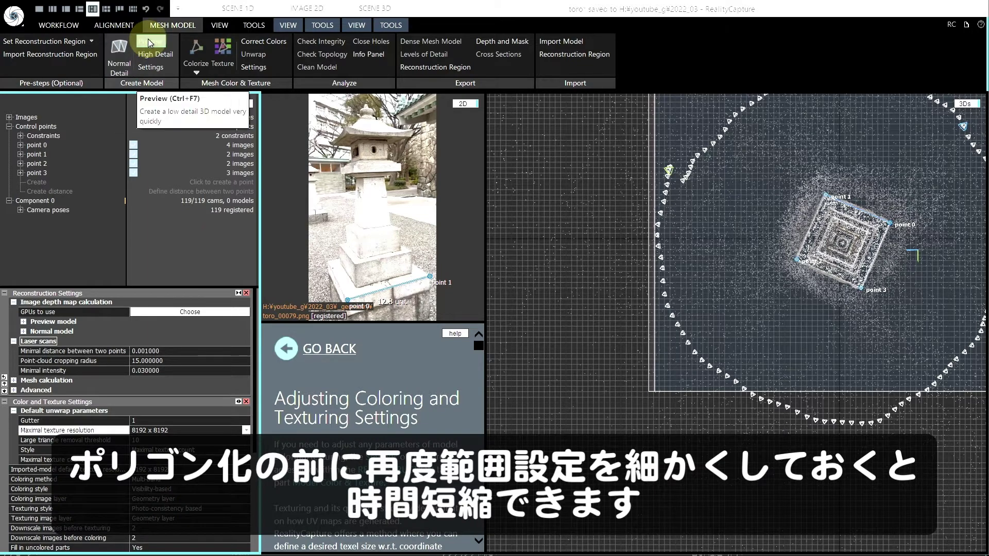
# Run Normal Detail reconstruction to produce Model 1, a 610.7K-triangle lantern mesh
pyautogui.click(118, 63)
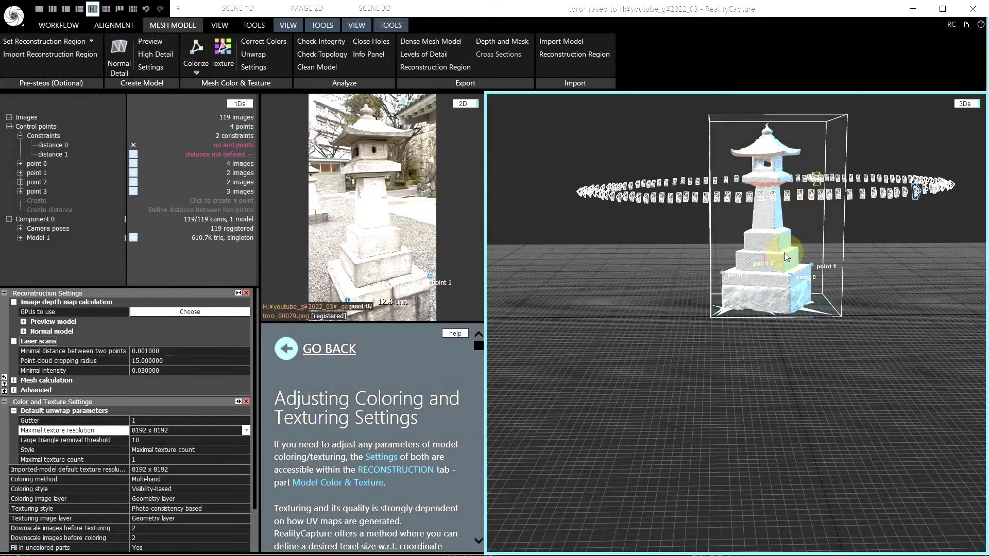
pyautogui.scroll(2, 783, 253)
pyautogui.scroll(2, 783, 252)
pyautogui.scroll(2, 784, 242)
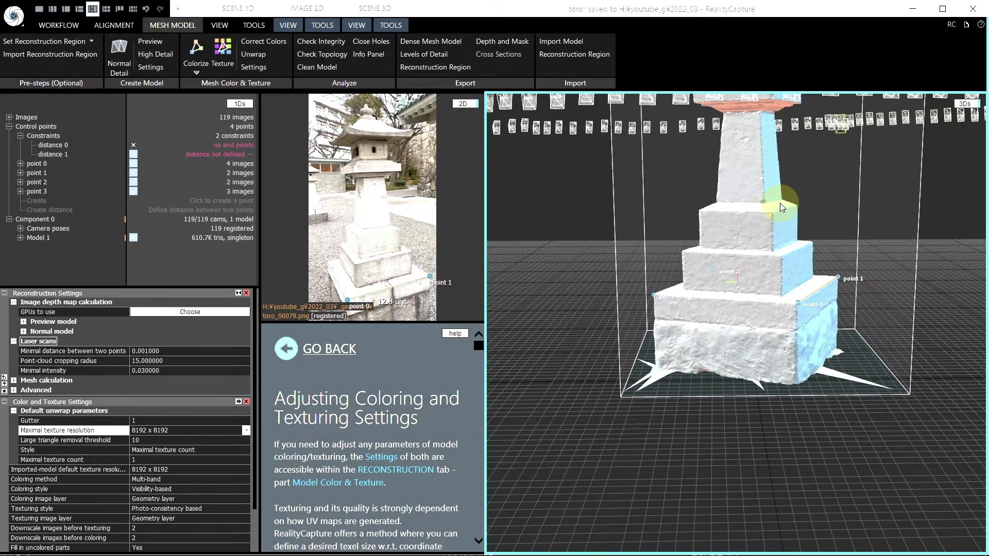
pyautogui.moveTo(782, 208); pyautogui.dragTo(772, 232)
pyautogui.scroll(-2, 772, 233)
pyautogui.scroll(-2, 772, 233)
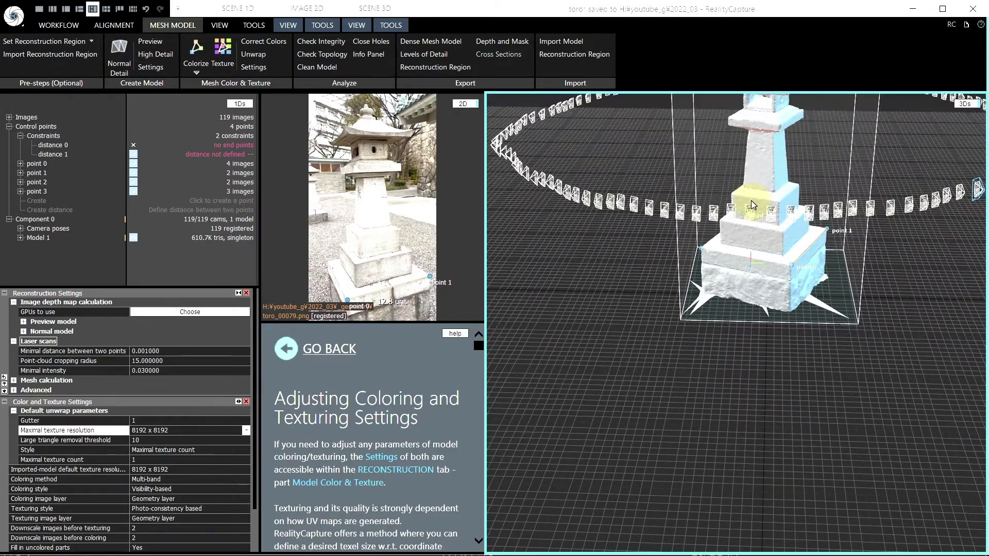
pyautogui.scroll(-1, 751, 204)
pyautogui.scroll(-1, 742, 243)
pyautogui.scroll(-1, 724, 315)
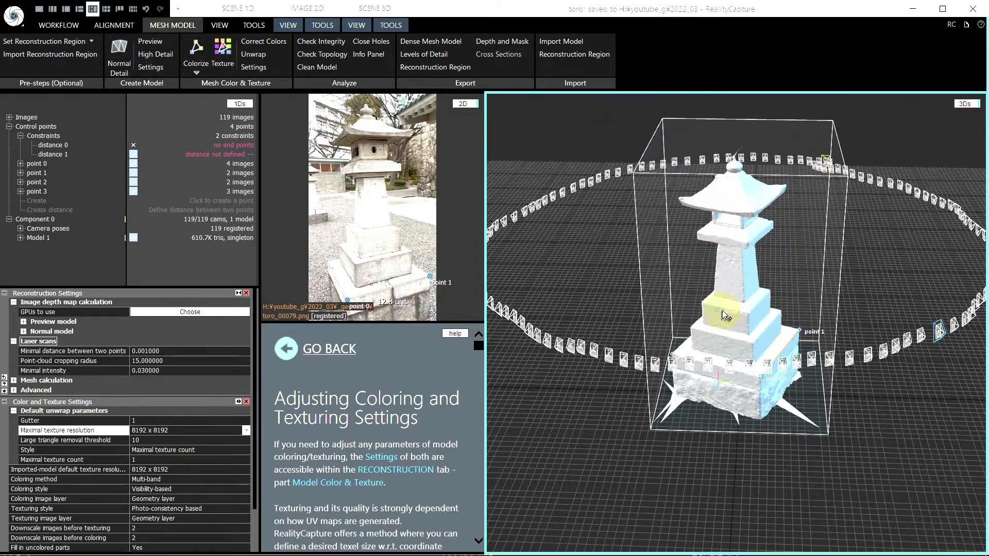
pyautogui.scroll(1, 722, 309)
pyautogui.scroll(1, 724, 289)
pyautogui.scroll(1, 711, 278)
pyautogui.scroll(2, 675, 265)
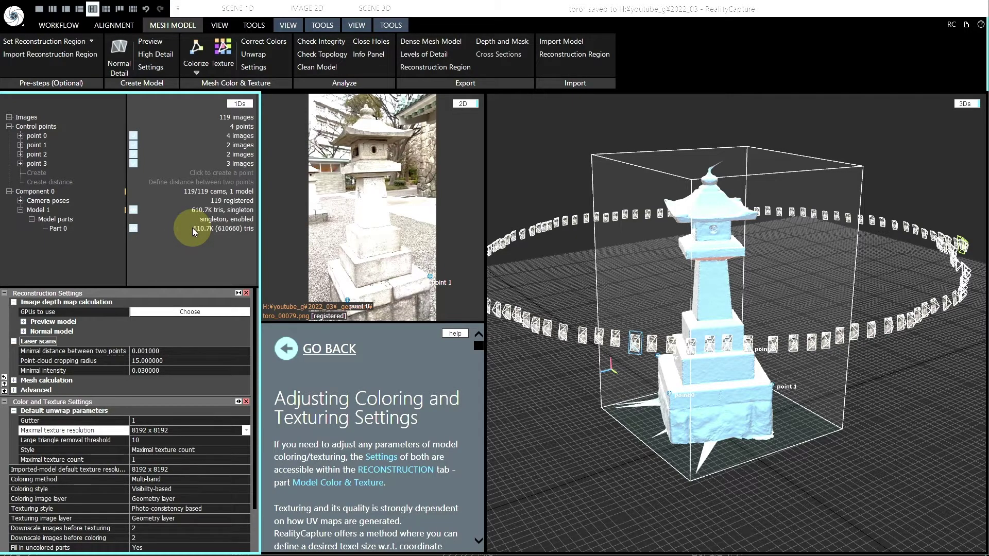
# Run Check Integrity and Check Topology on the lantern mesh, closing each result
pyautogui.moveTo(773, 237); pyautogui.dragTo(638, 231)
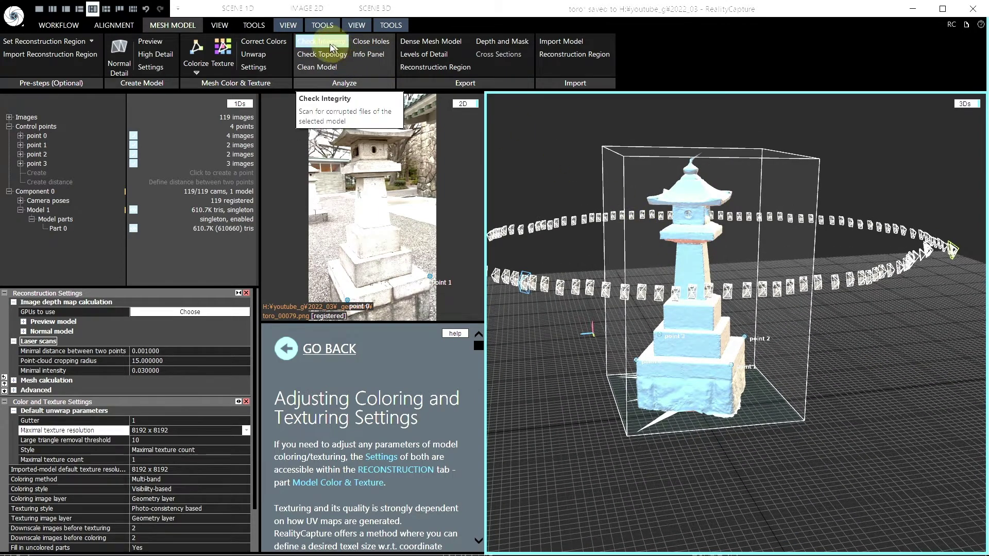
pyautogui.click(308, 42)
pyautogui.click(326, 45)
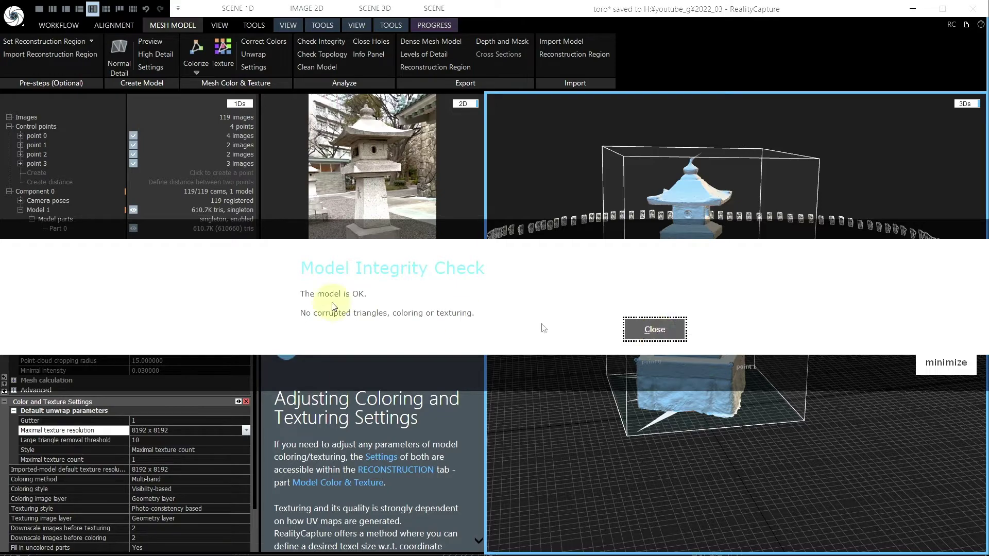
pyautogui.click(660, 332)
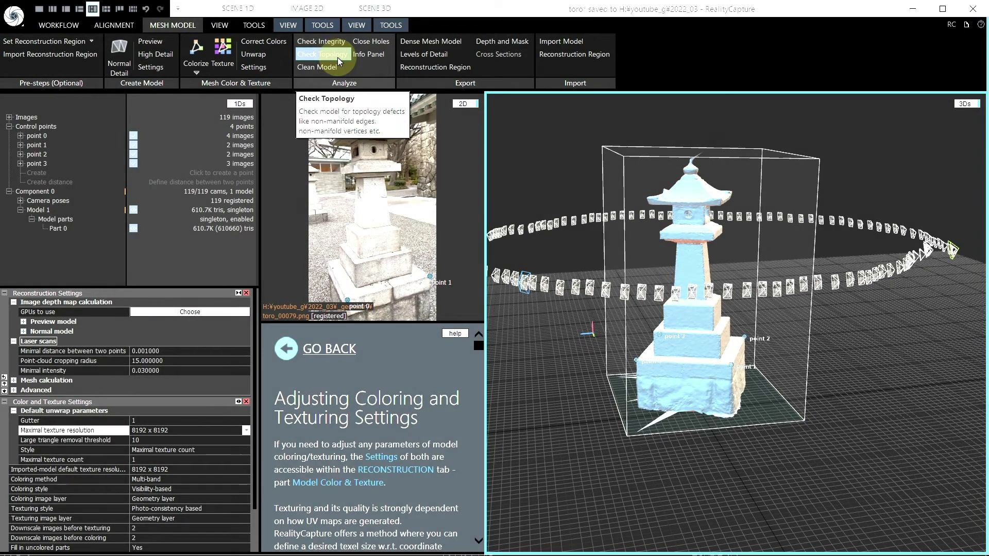
pyautogui.click(338, 56)
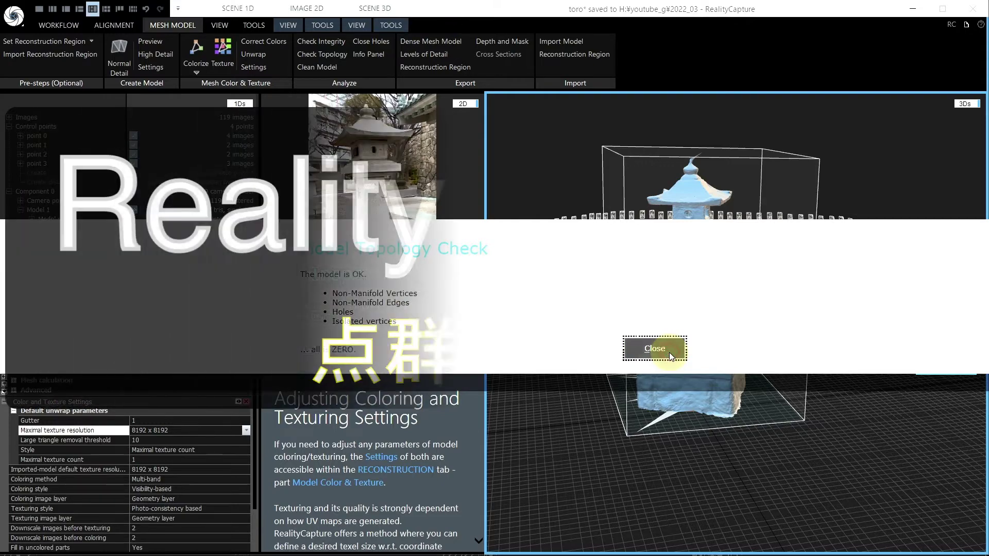
pyautogui.click(669, 352)
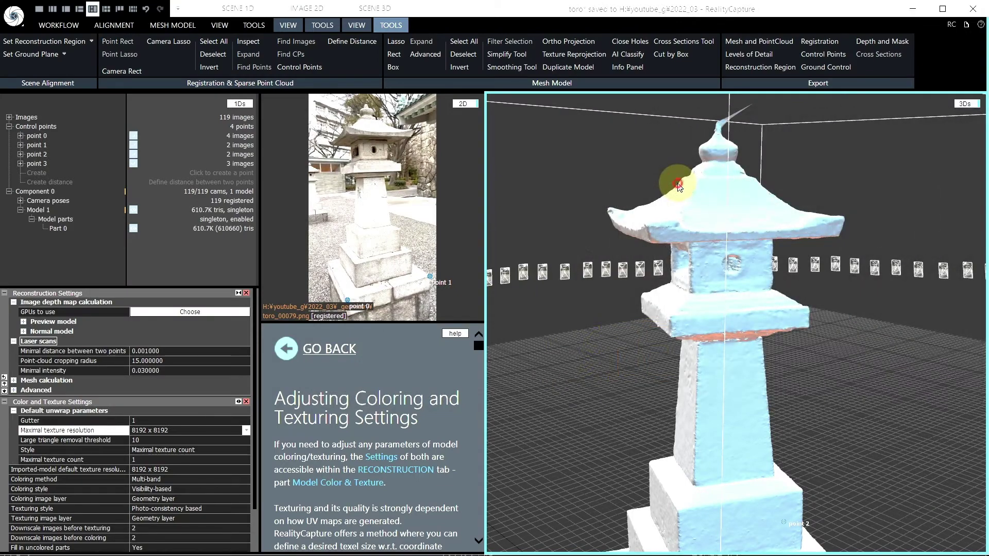
pyautogui.moveTo(679, 188); pyautogui.dragTo(687, 242)
pyautogui.scroll(2, 688, 237)
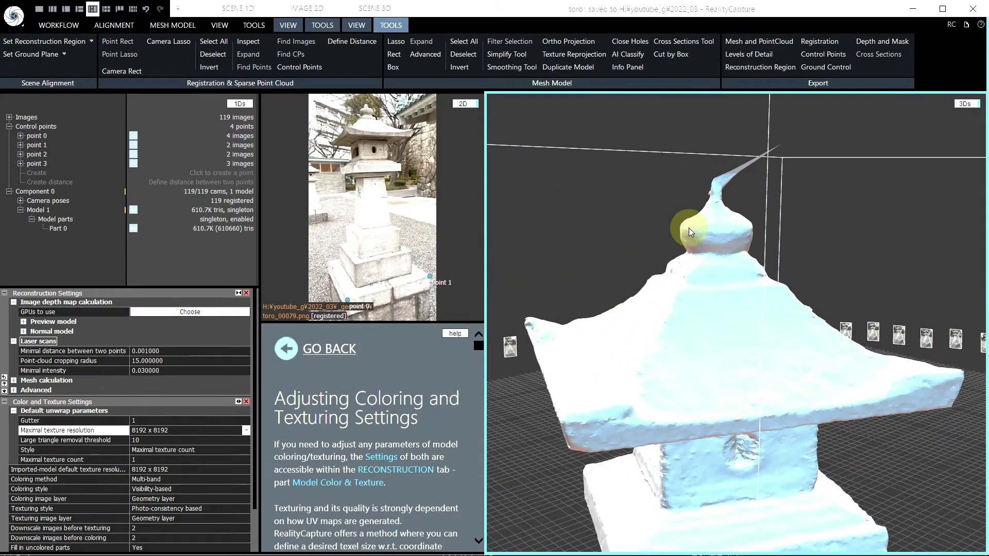
pyautogui.scroll(2, 685, 230)
pyautogui.scroll(2, 687, 234)
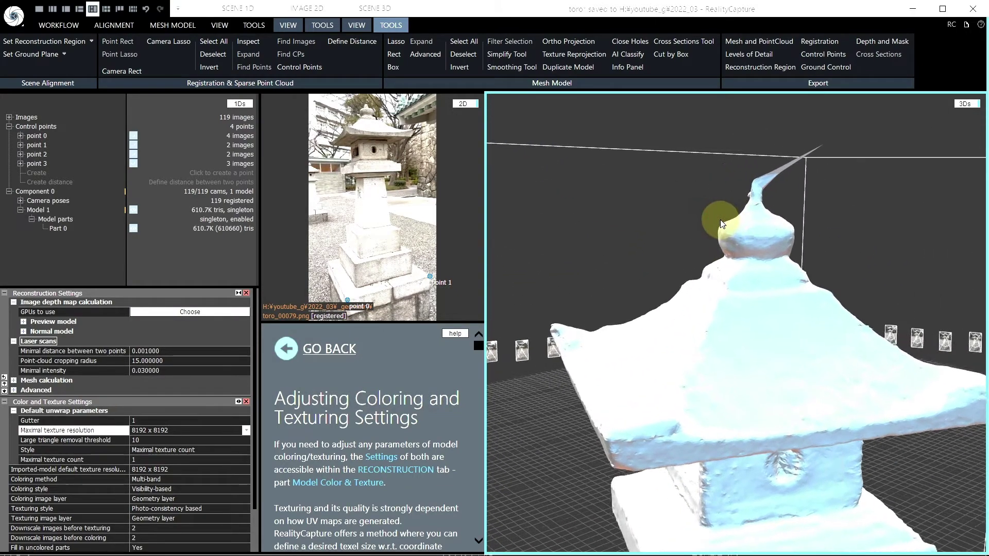
pyautogui.moveTo(714, 221); pyautogui.dragTo(819, 186)
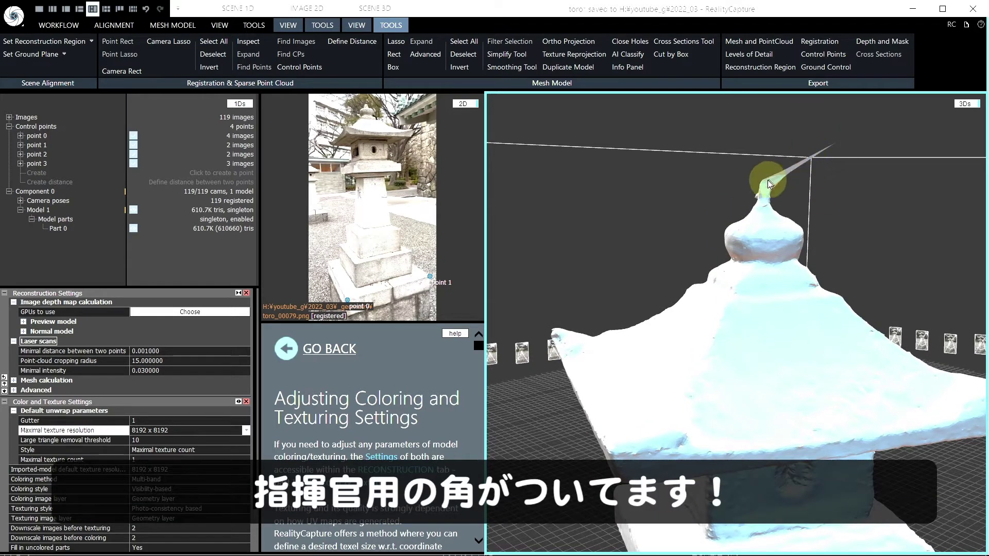
pyautogui.scroll(2, 365, 125)
pyautogui.scroll(2, 366, 126)
pyautogui.click(366, 124)
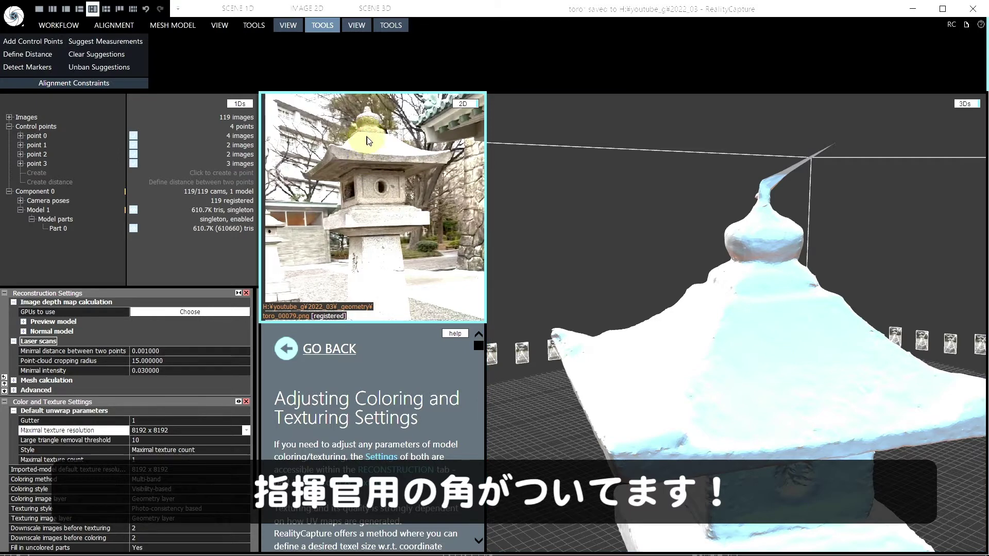
pyautogui.scroll(-3, 367, 129)
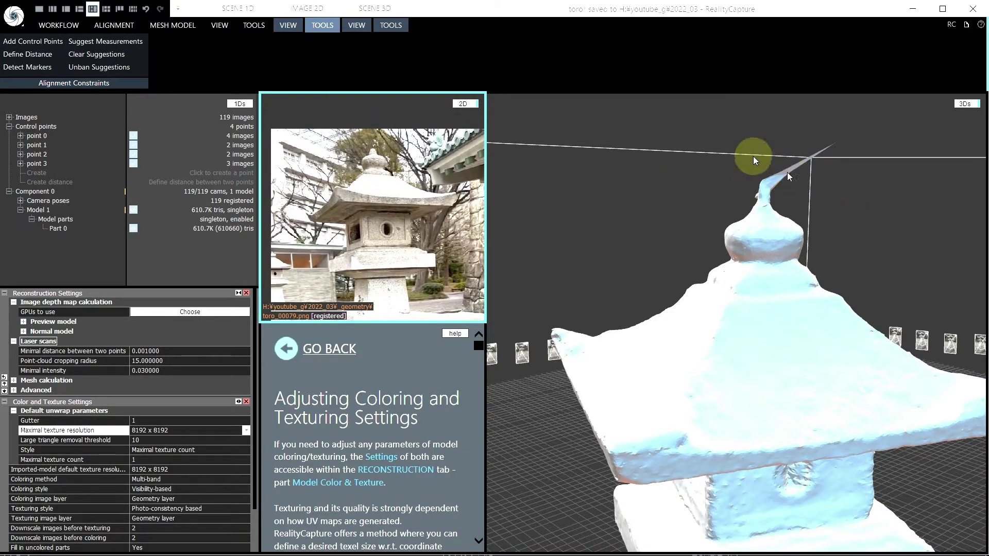
pyautogui.click(387, 24)
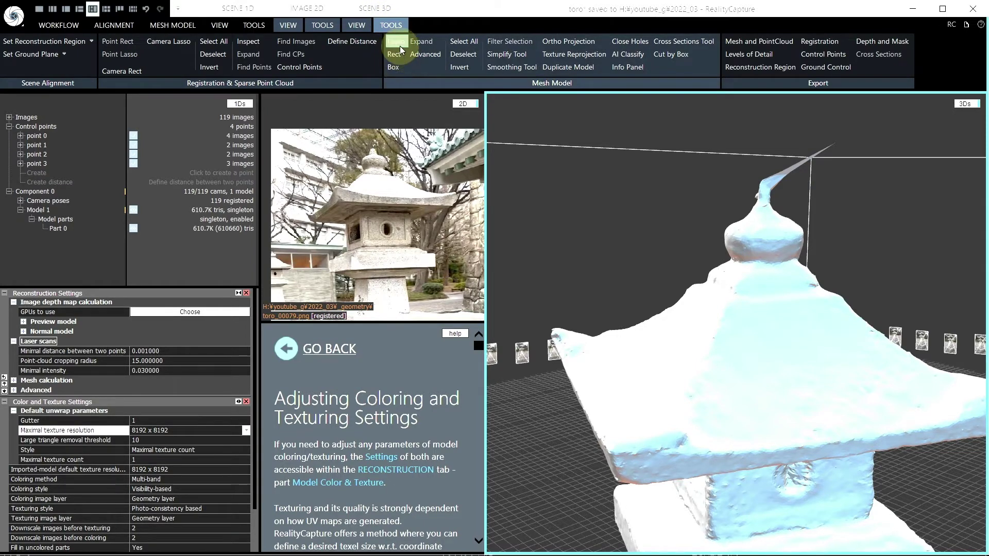
# Lasso the spike above the finial and filter it out twice, creating Models 2 and 3
pyautogui.click(400, 42)
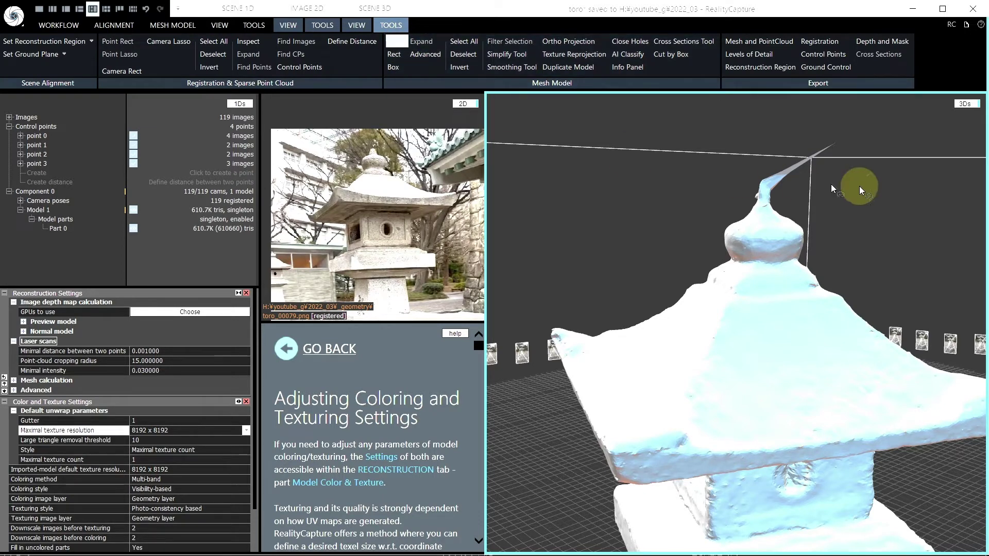
pyautogui.moveTo(786, 138)
pyautogui.mouseDown()
pyautogui.moveTo(836, 144)
pyautogui.moveTo(838, 132)
pyautogui.mouseUp()
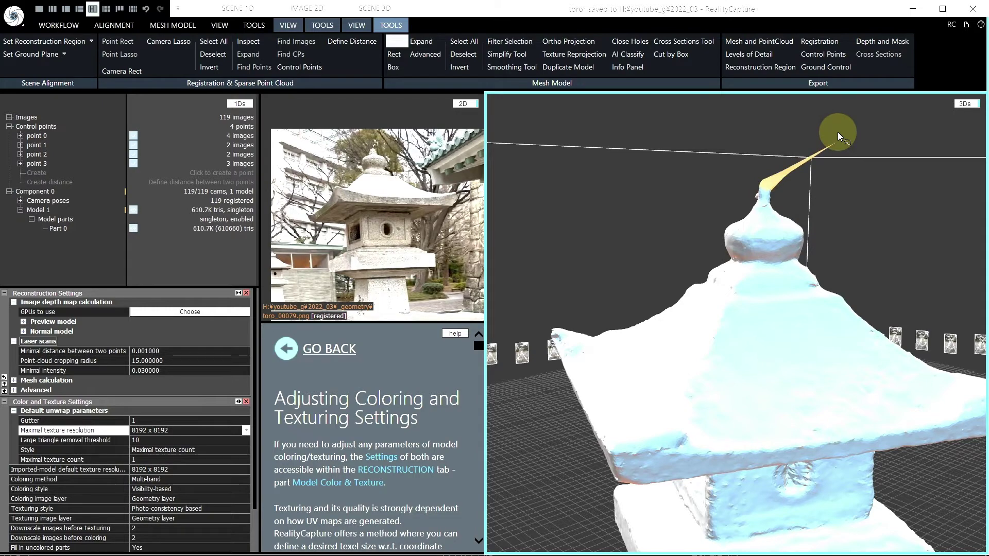
pyautogui.click(517, 39)
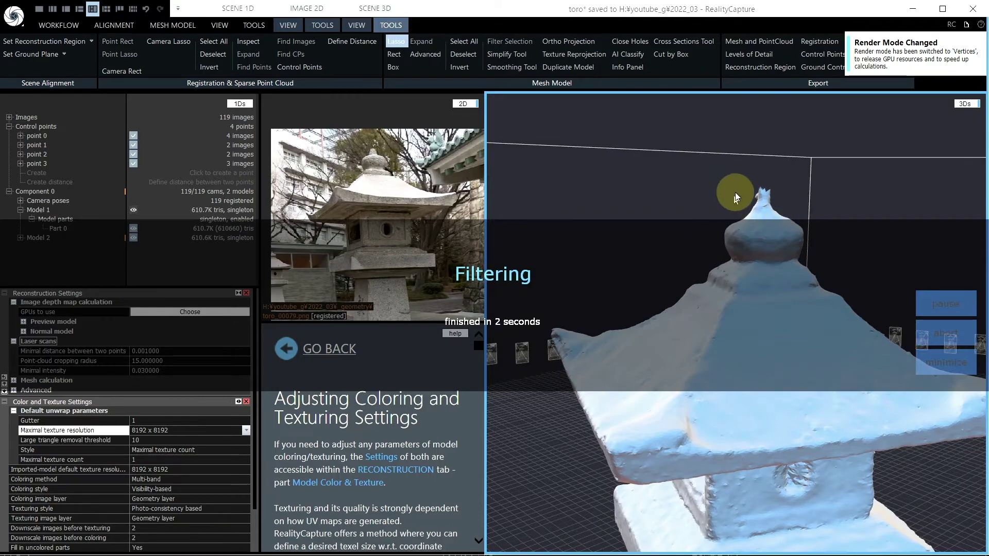
pyautogui.moveTo(735, 193)
pyautogui.mouseDown()
pyautogui.moveTo(771, 237)
pyautogui.moveTo(770, 195)
pyautogui.moveTo(784, 196)
pyautogui.moveTo(782, 207)
pyautogui.mouseUp()
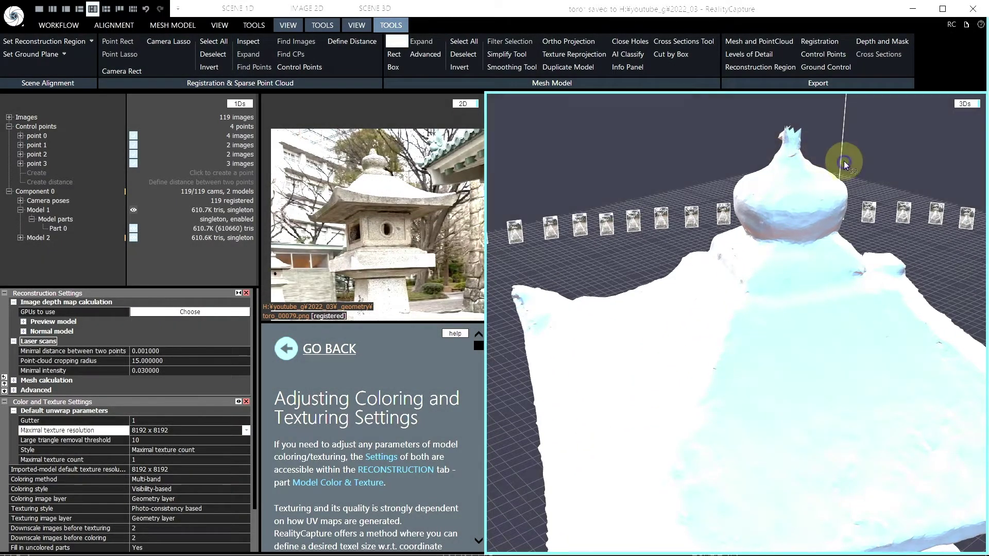
pyautogui.press('Delete')
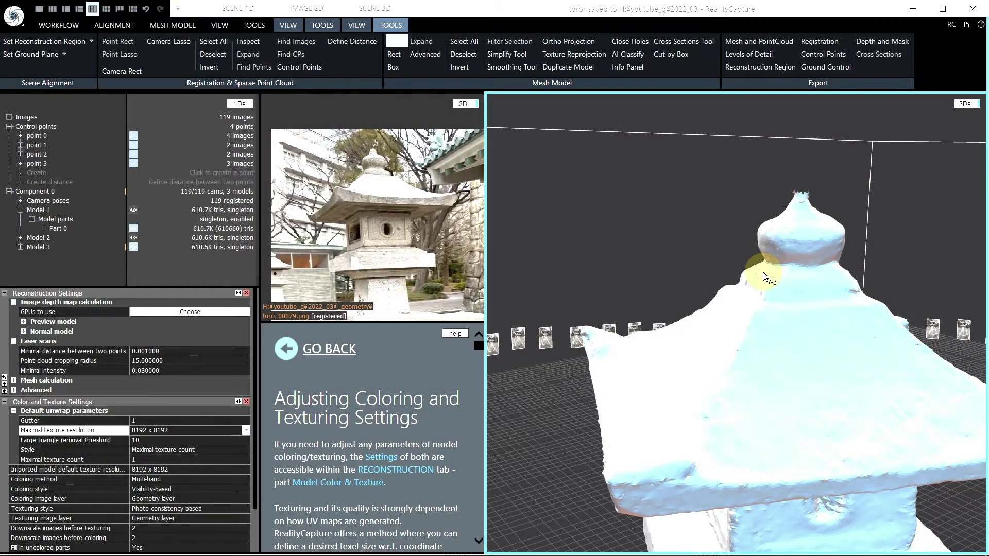
# Orbit to a high oblique view looking down on the spikes at the lantern's base
pyautogui.scroll(-3, 765, 276)
pyautogui.moveTo(757, 382); pyautogui.dragTo(756, 498)
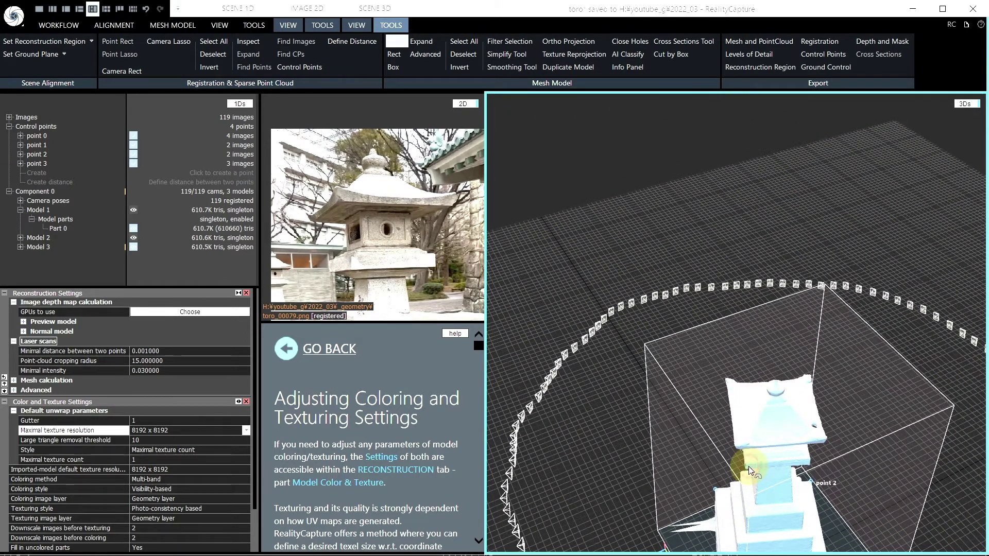
pyautogui.moveTo(704, 462)
pyautogui.mouseDown()
pyautogui.moveTo(694, 332)
pyautogui.moveTo(719, 456)
pyautogui.mouseUp()
pyautogui.scroll(5, 719, 456)
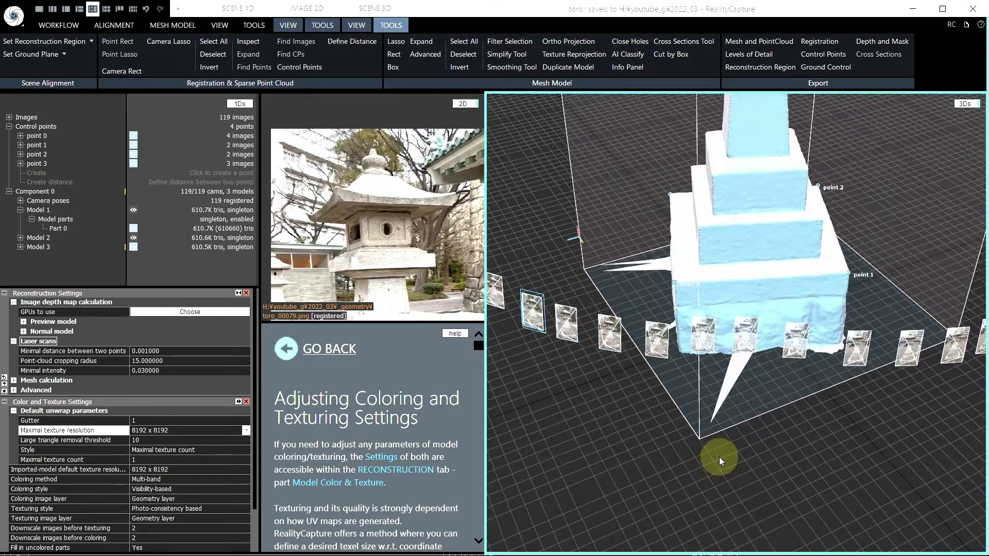
pyautogui.moveTo(746, 279); pyautogui.dragTo(750, 282)
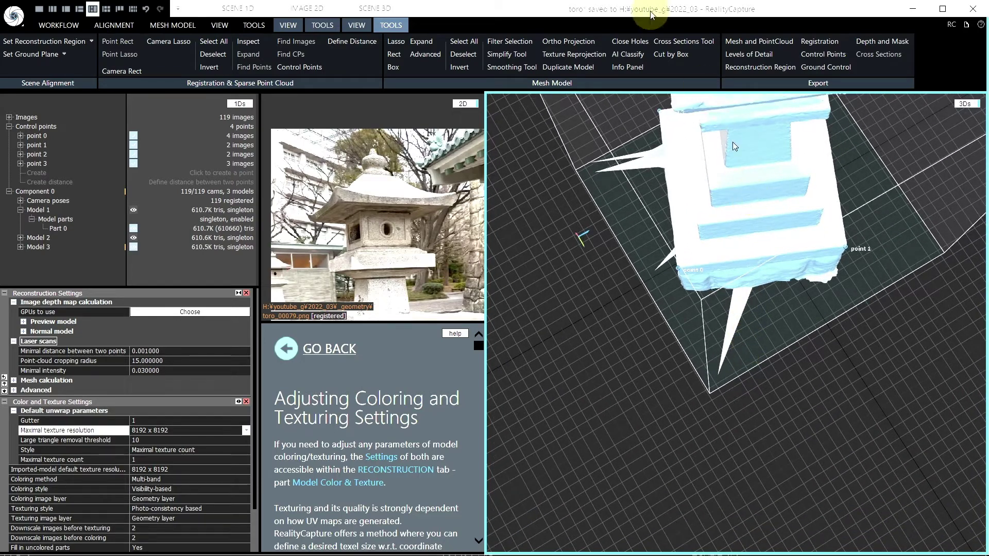
pyautogui.click(353, 26)
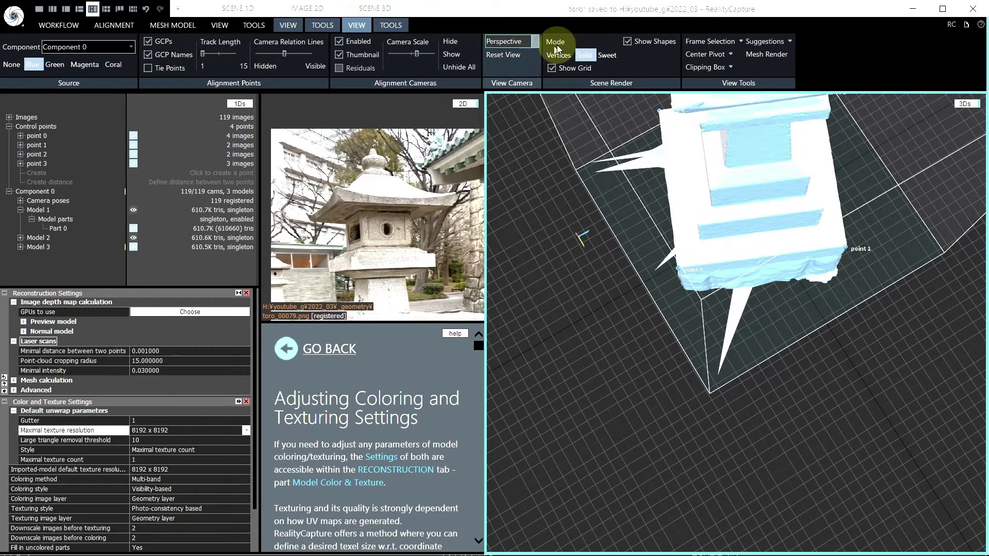
# Switch to the Top view and centre and enlarge the lantern model
pyautogui.click(536, 42)
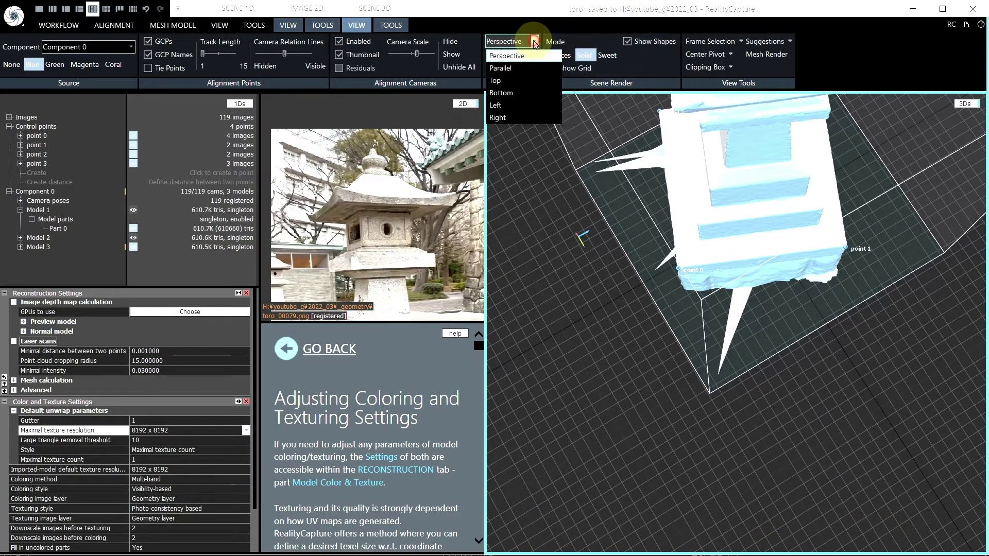
pyautogui.click(526, 80)
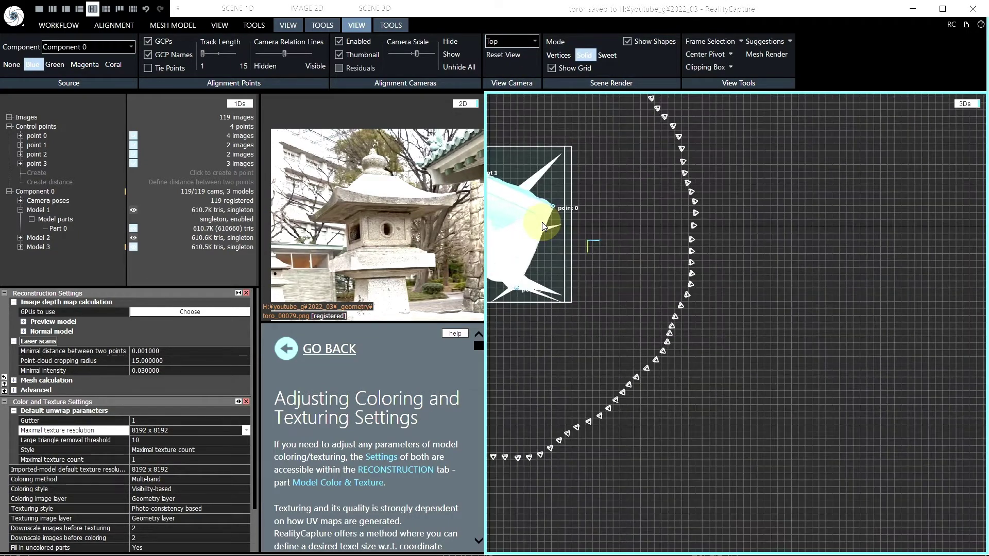
pyautogui.scroll(4, 544, 227)
pyautogui.moveTo(549, 241); pyautogui.dragTo(740, 275, button='right')
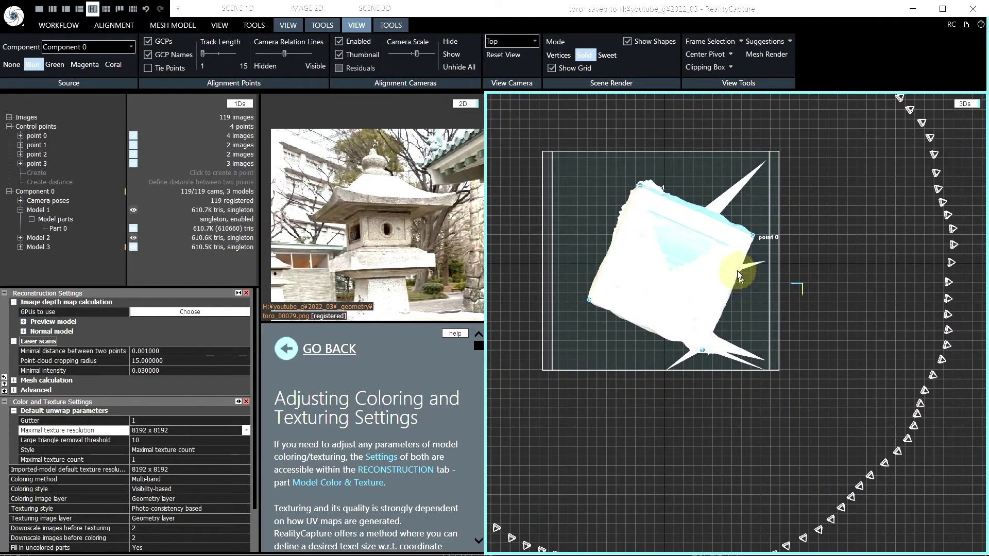
# Lasso the spike at the base corner and filter it out, bringing the component to 13 models
pyautogui.click(401, 27)
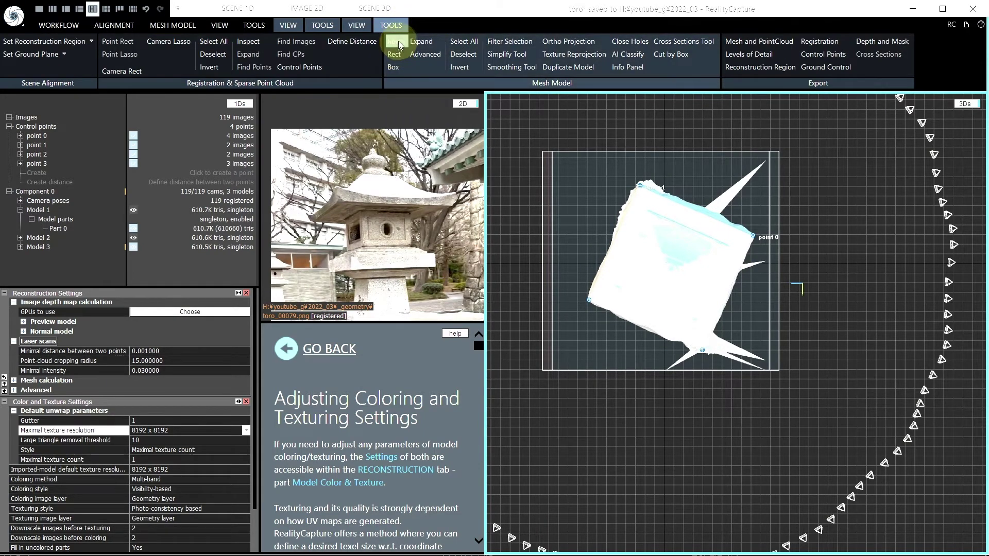
pyautogui.click(399, 44)
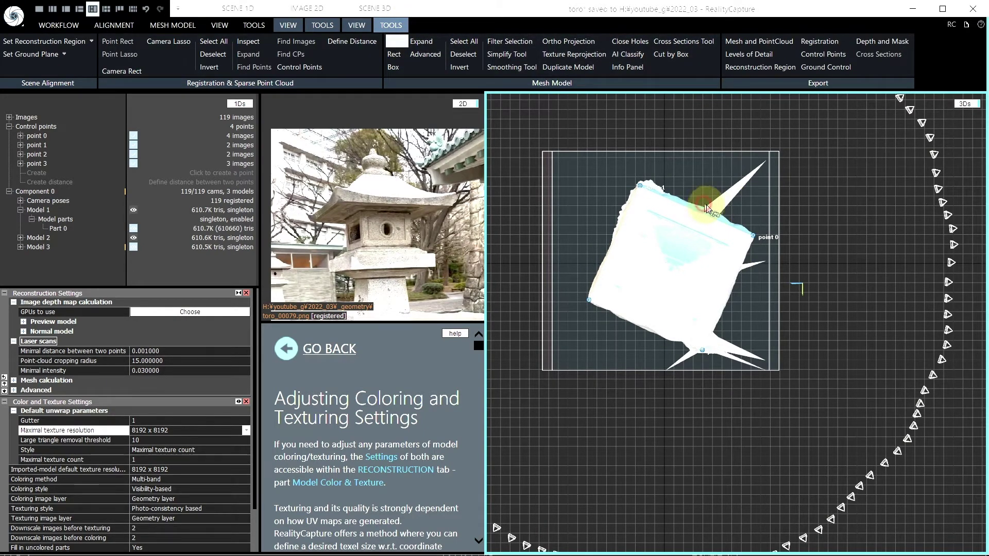
pyautogui.moveTo(710, 211); pyautogui.dragTo(761, 193)
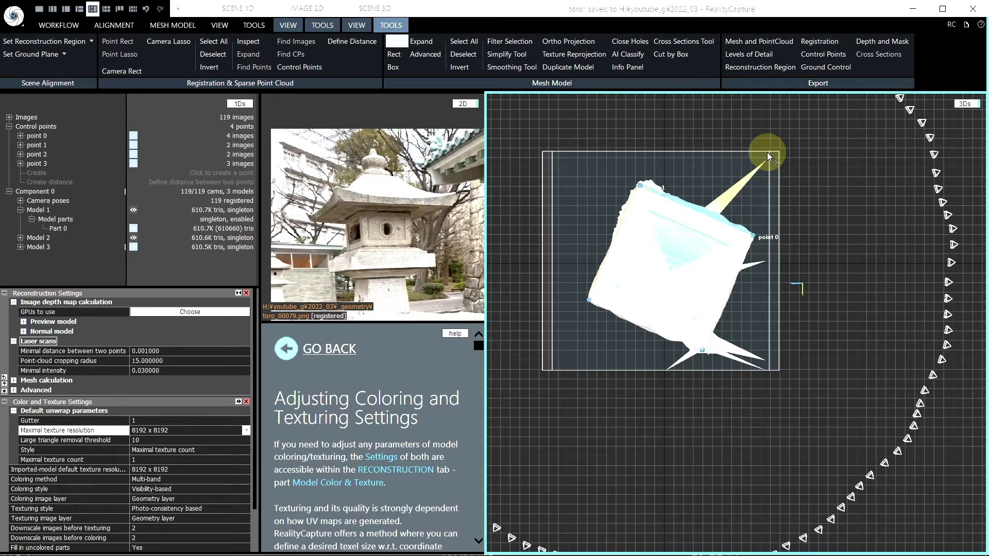
pyautogui.click(518, 42)
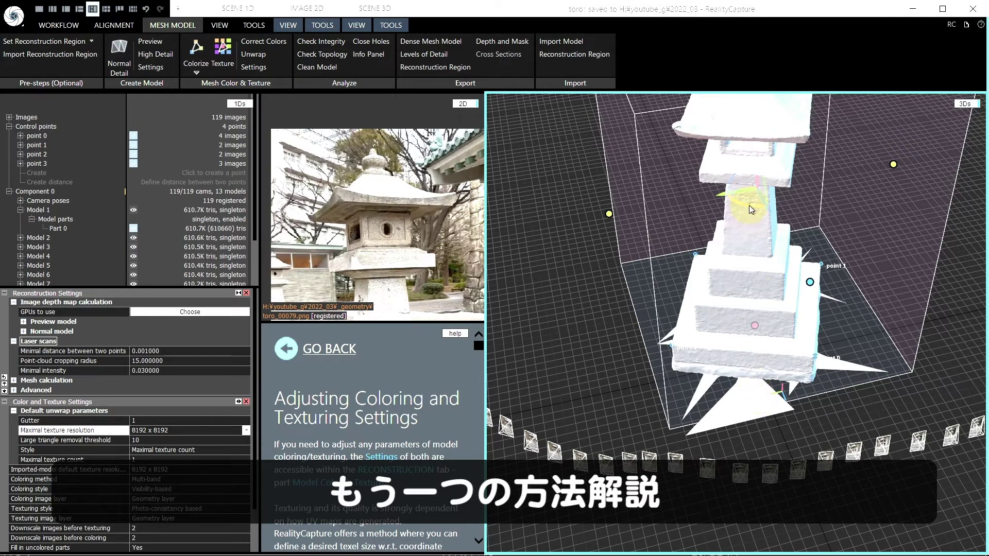
# Rebuild the lantern mesh at Normal Detail inside the region box, bringing component 0 to 16 models
pyautogui.moveTo(749, 205); pyautogui.dragTo(727, 209)
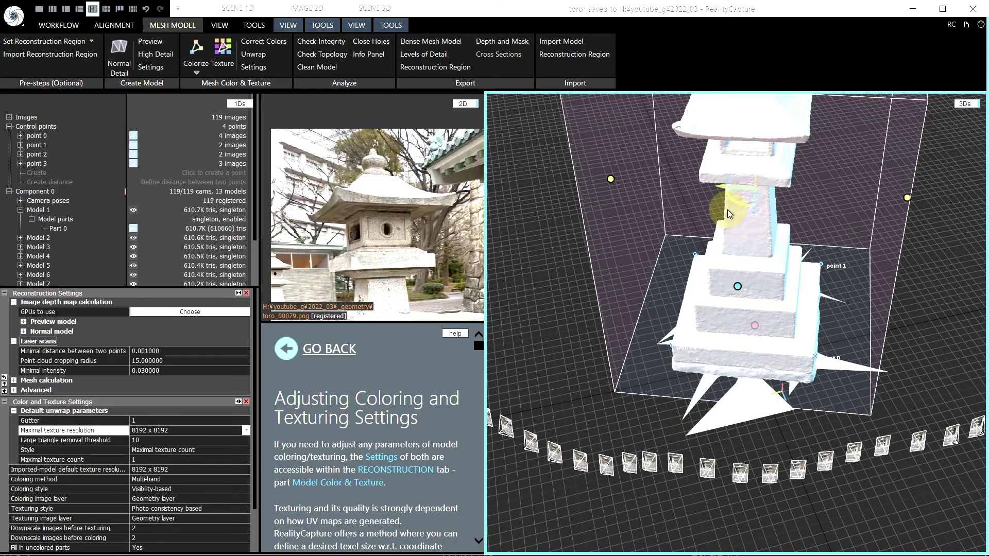
pyautogui.moveTo(747, 282)
pyautogui.mouseDown()
pyautogui.moveTo(739, 309)
pyautogui.moveTo(750, 276)
pyautogui.moveTo(685, 236)
pyautogui.moveTo(777, 246)
pyautogui.moveTo(678, 259)
pyautogui.mouseUp()
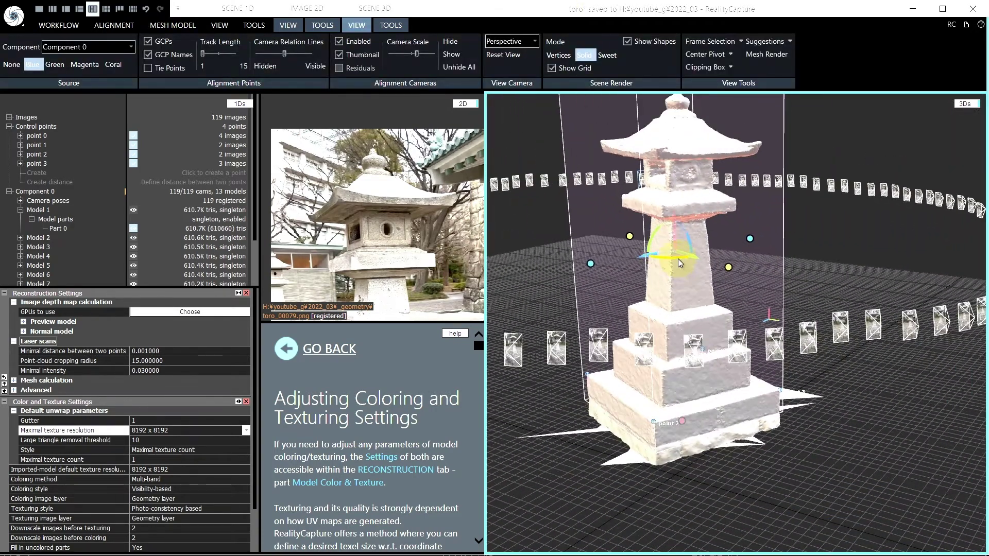
pyautogui.click(170, 25)
pyautogui.click(131, 64)
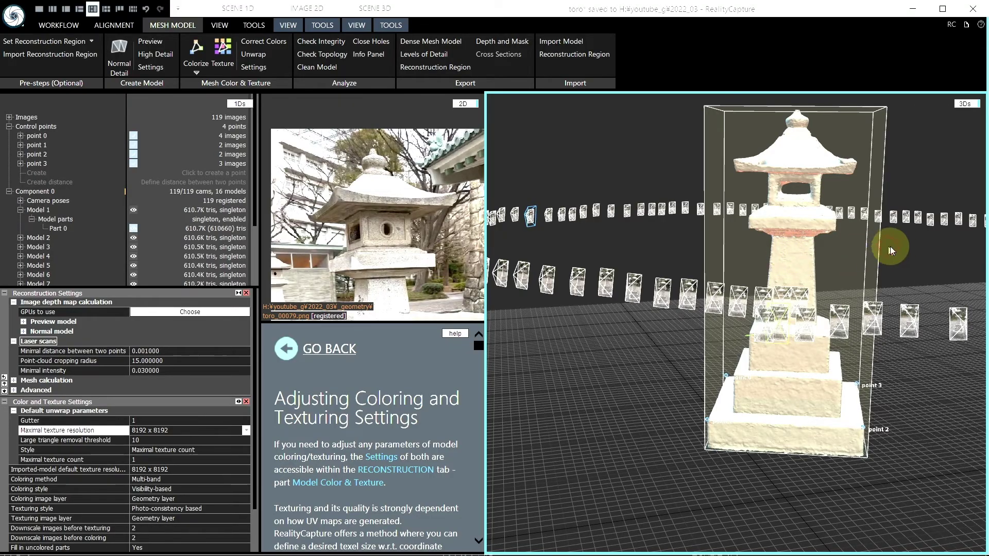
pyautogui.moveTo(890, 246)
pyautogui.mouseDown()
pyautogui.moveTo(893, 263)
pyautogui.moveTo(835, 269)
pyautogui.moveTo(802, 252)
pyautogui.moveTo(876, 250)
pyautogui.mouseUp()
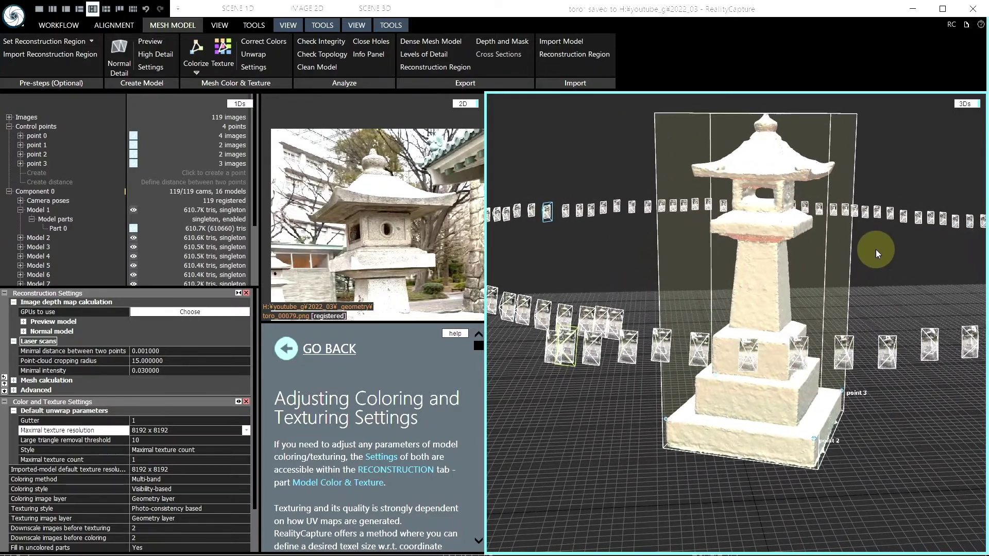